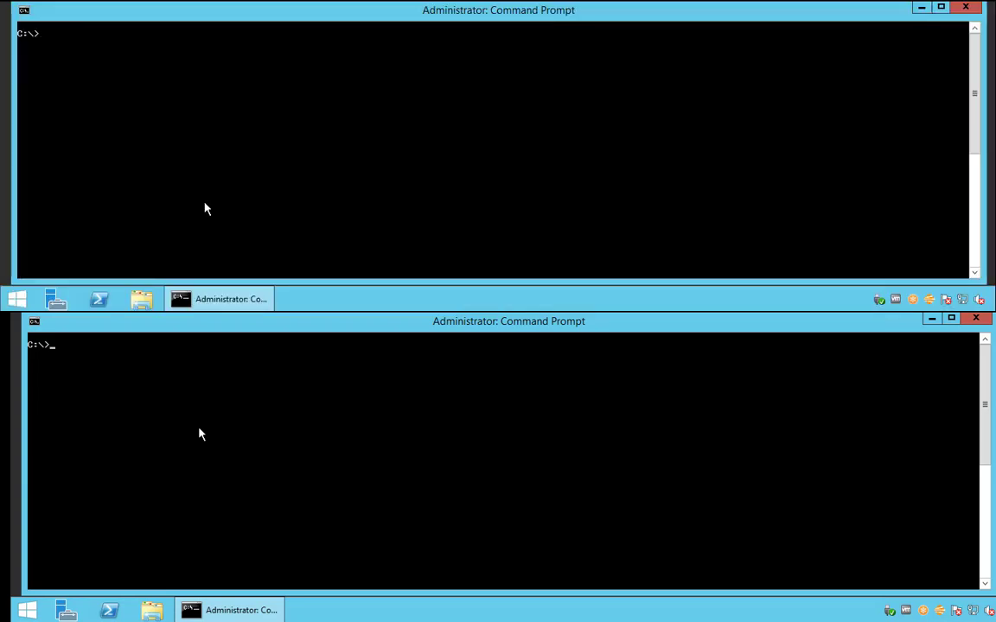
Ping hosts 172.21.4.2 and 172.21.4.60 with the short-form commands fping 2 and fping 60
{"action": "type", "text": "fping"}
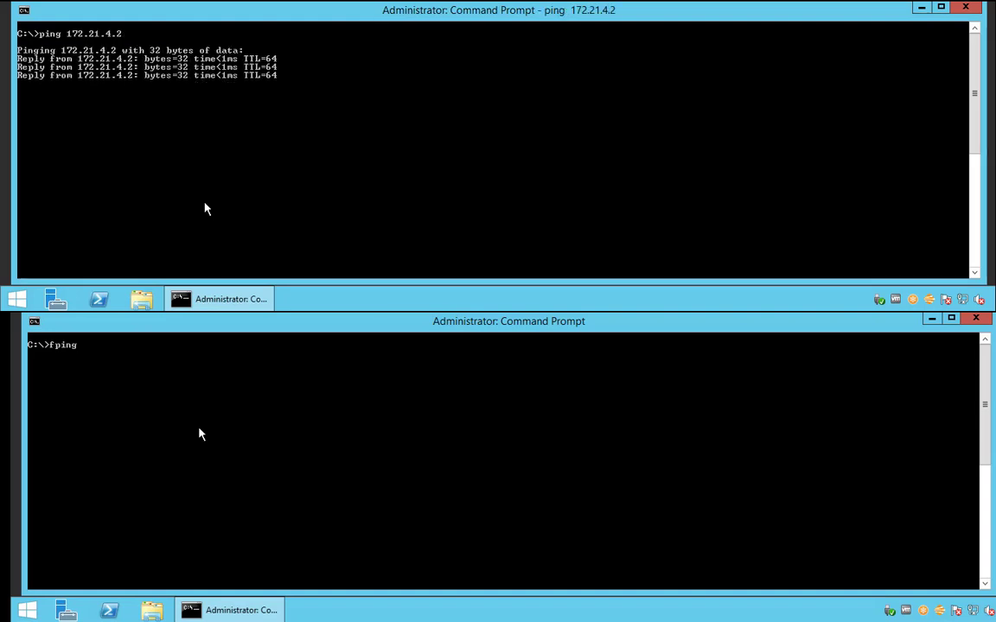
{"action": "type", "text": " 2"}
{"action": "key", "text": "Return"}
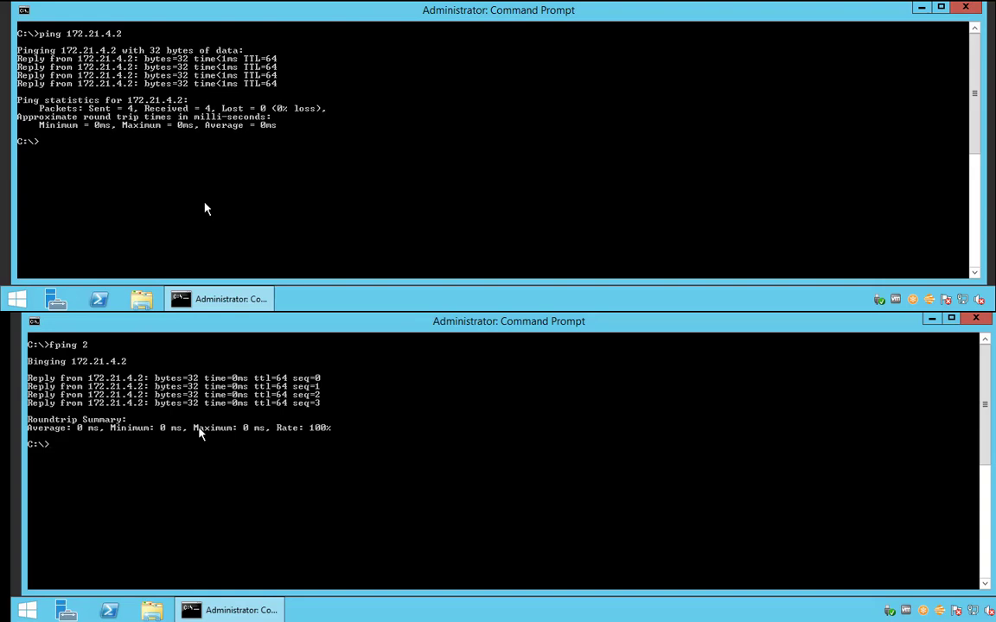
{"action": "type", "text": "fping 60"}
{"action": "key", "text": "Return"}
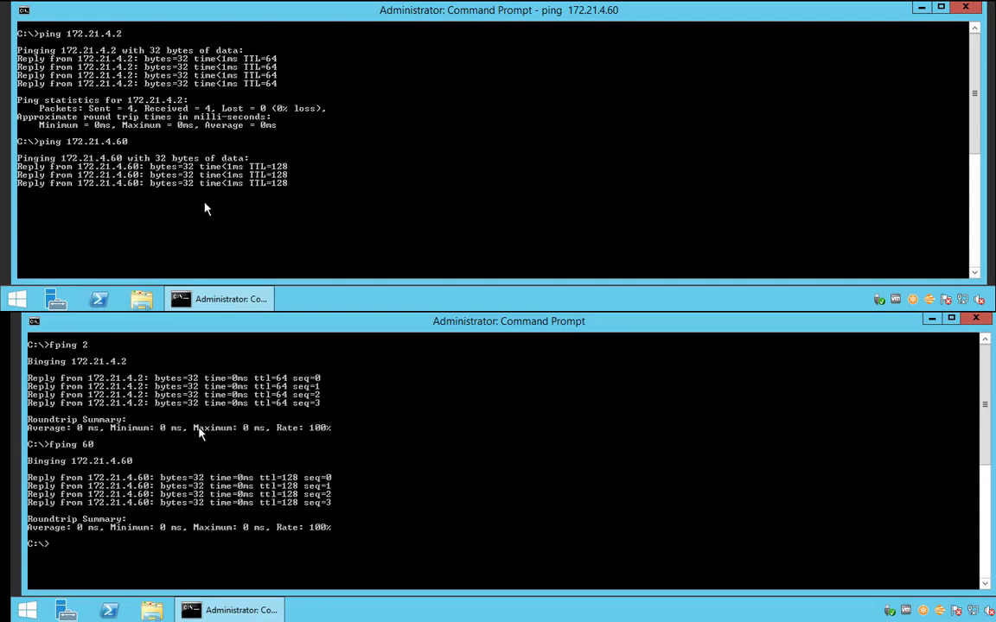
Test TCP port 80 on 172.21.4.2 with both fping 2:80 and telnet 172.21.4.2 80
{"action": "key", "text": "Up"}
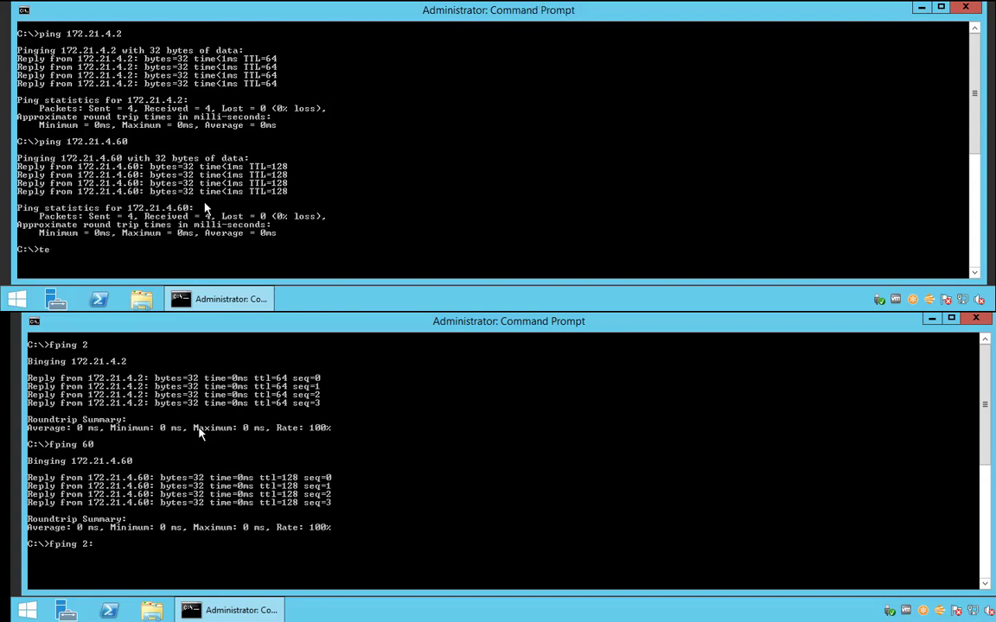
{"action": "key", "text": "Return"}
{"action": "type", "text": "172."}
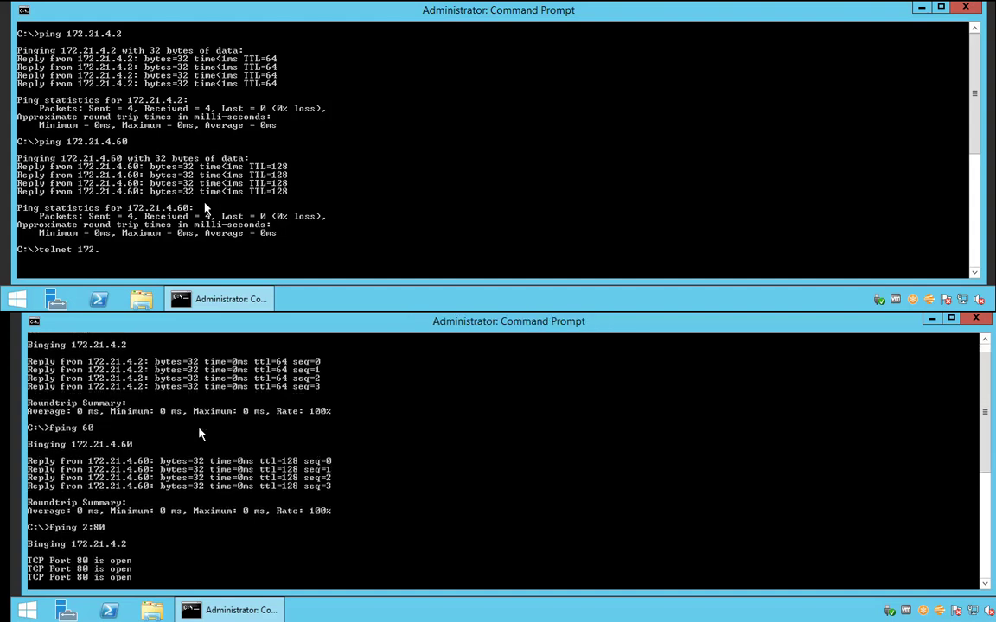
{"action": "type", "text": "21.4.2 80"}
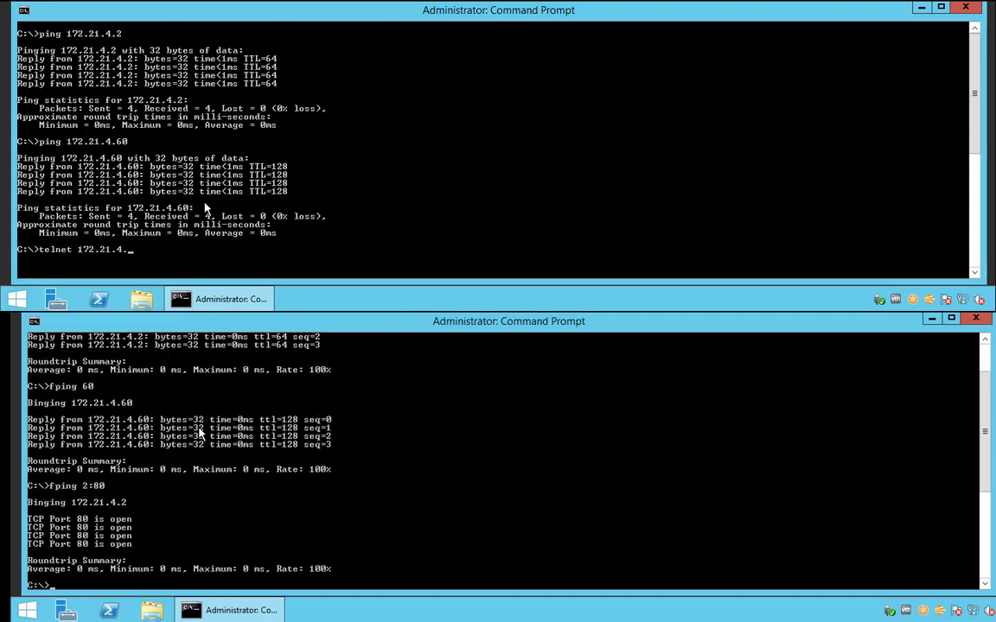
{"action": "key", "text": "Return"}
Test TCP port 443 on 172.21.4.2 with both fping 2:443 and telnet 172.21.4.2 443
{"action": "key", "text": "Up"}
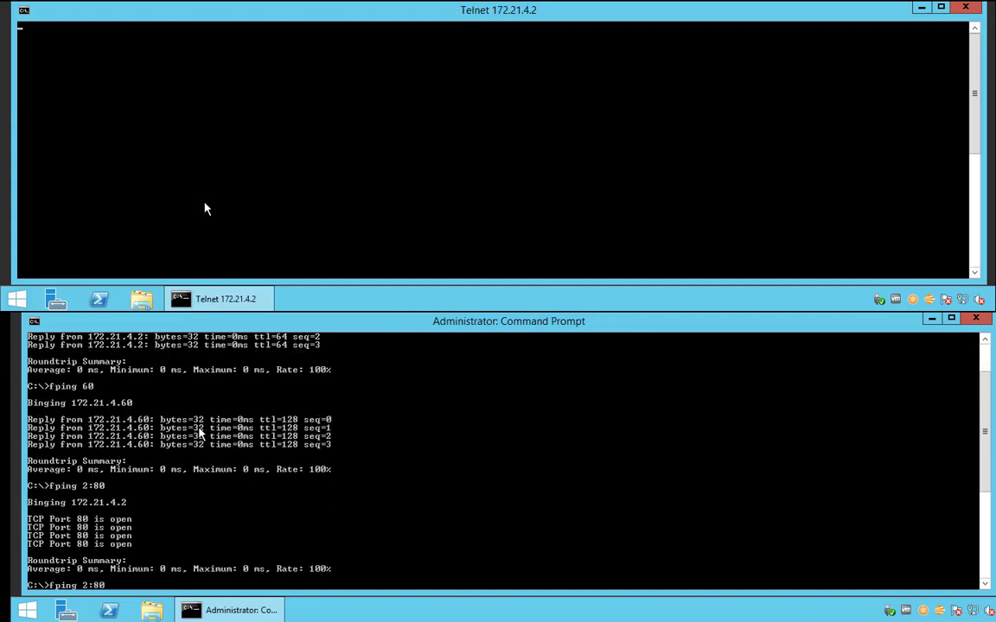
{"action": "key", "text": "space"}
{"action": "key", "text": "BackSpace"}
{"action": "key", "text": "BackSpace"}
{"action": "type", "text": "443"}
{"action": "key", "text": "Return"}
{"action": "key", "text": "Up"}
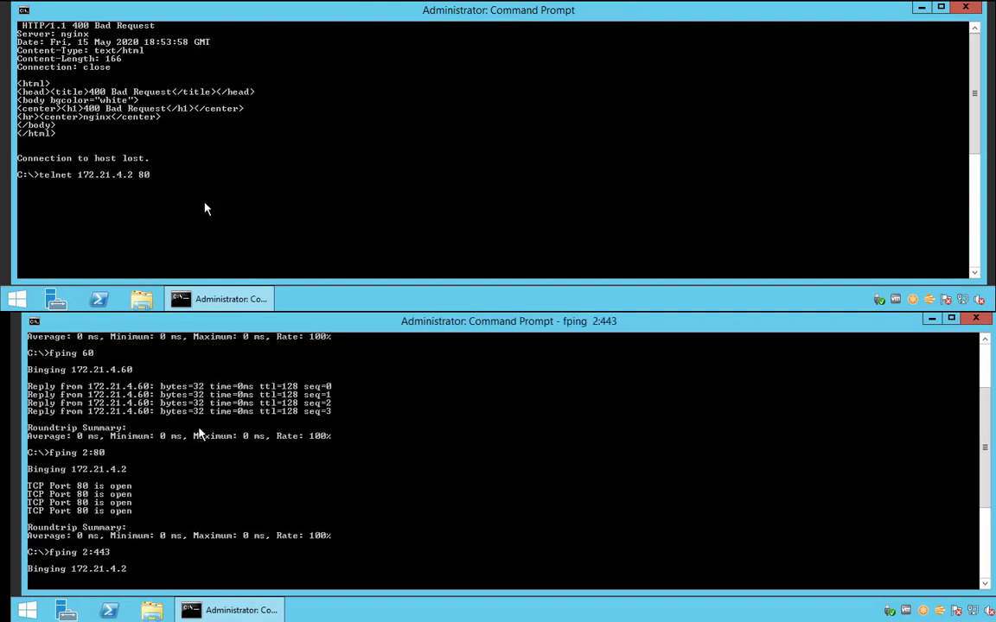
{"action": "type", "text": "443"}
{"action": "key", "text": "Return"}
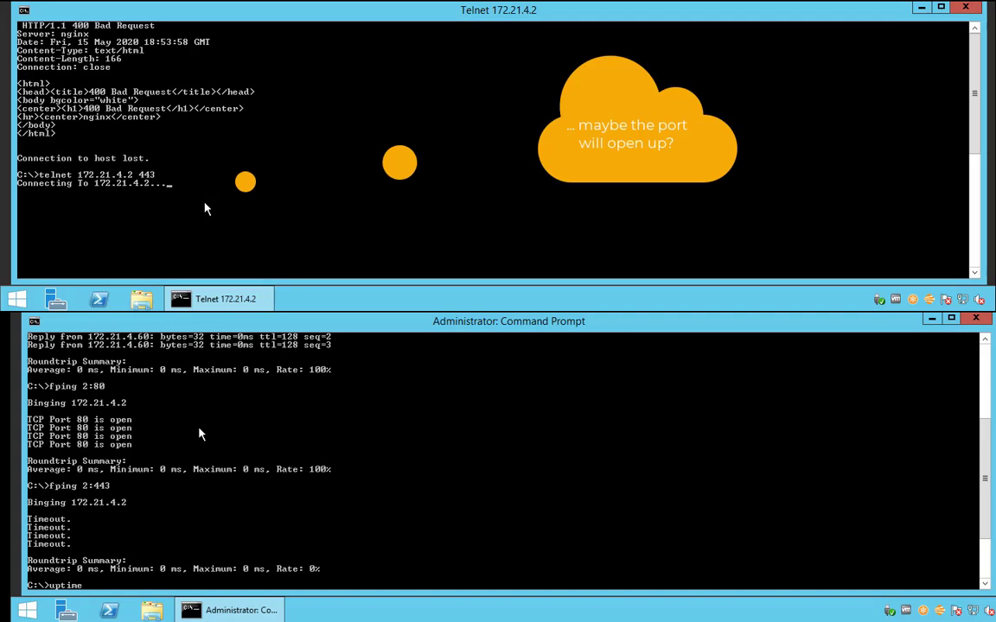
Query how long the server has been running with uptime in one session and net statistics server in the other
{"action": "key", "text": "Return"}
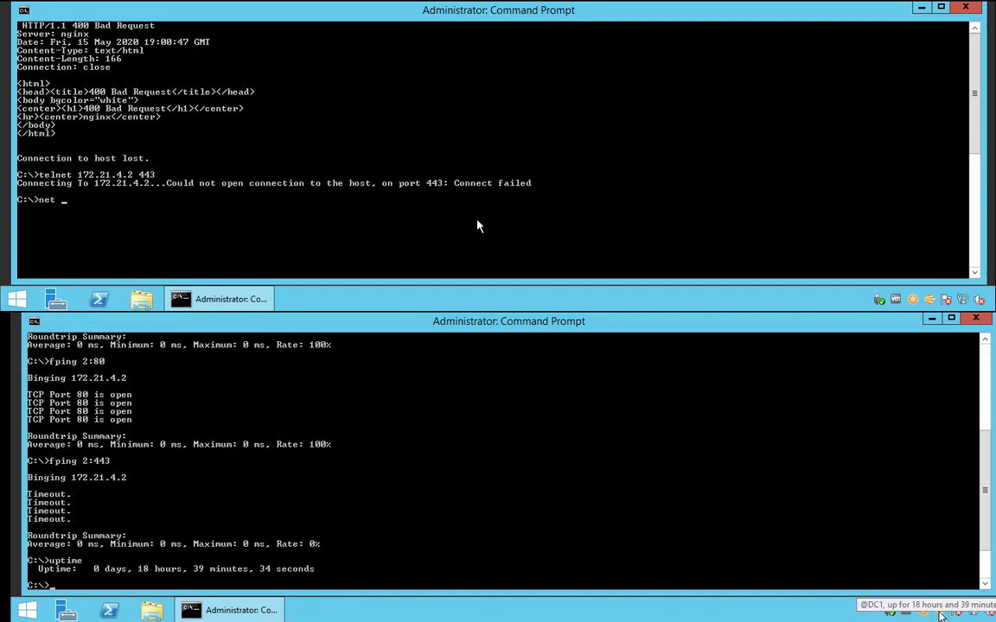
{"action": "type", "text": "statistics server"}
{"action": "key", "text": "Return"}
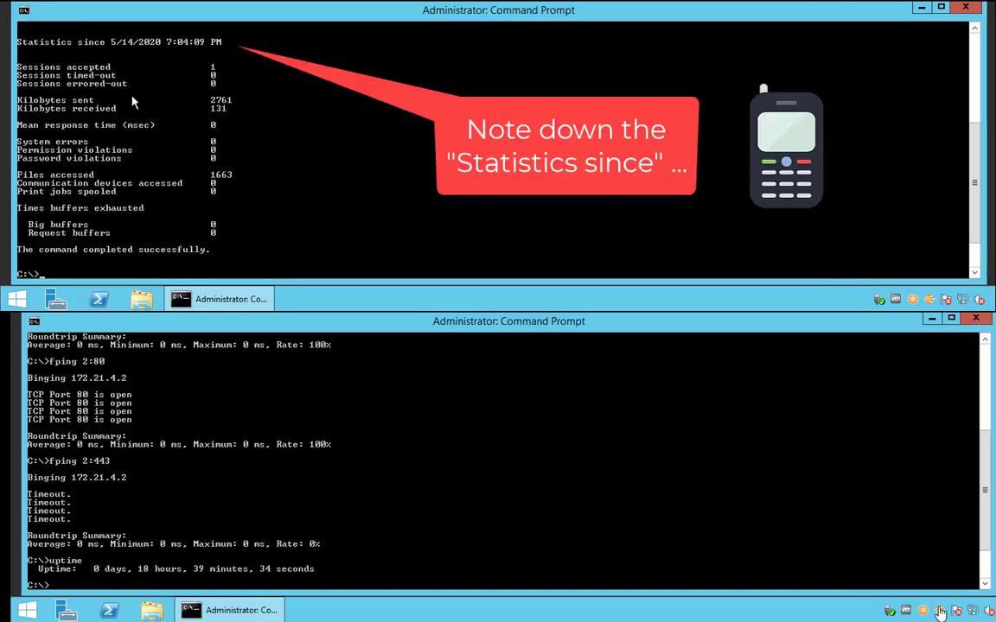
Open the System Information window for DC1 and query the current time with the time command in the other session
{"action": "left_click", "coordinate": [942, 611]}
{"action": "type", "text": "time"}
{"action": "key", "text": "Return"}
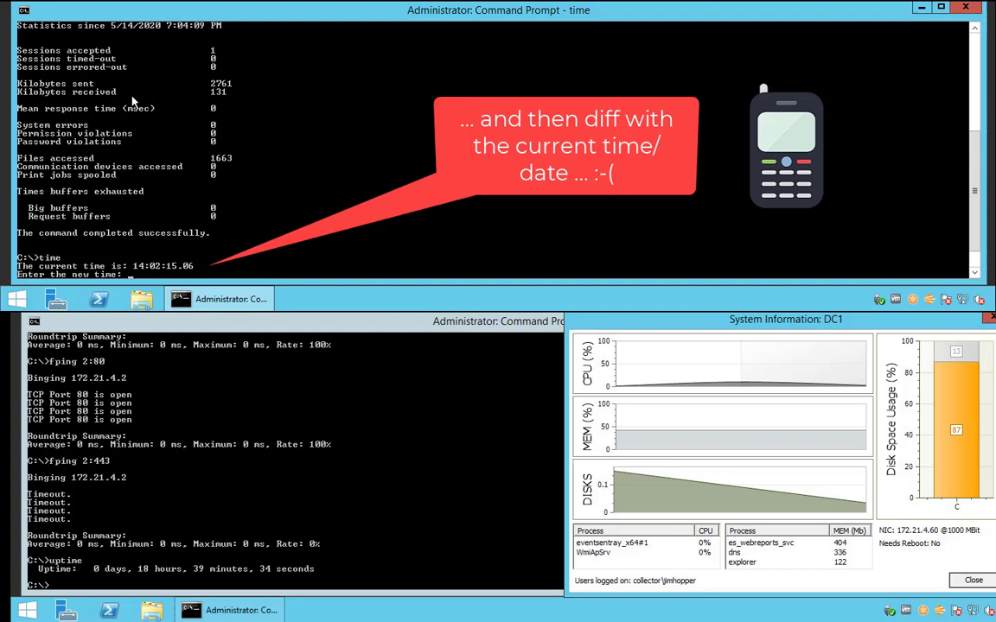
{"action": "key", "text": "Return"}
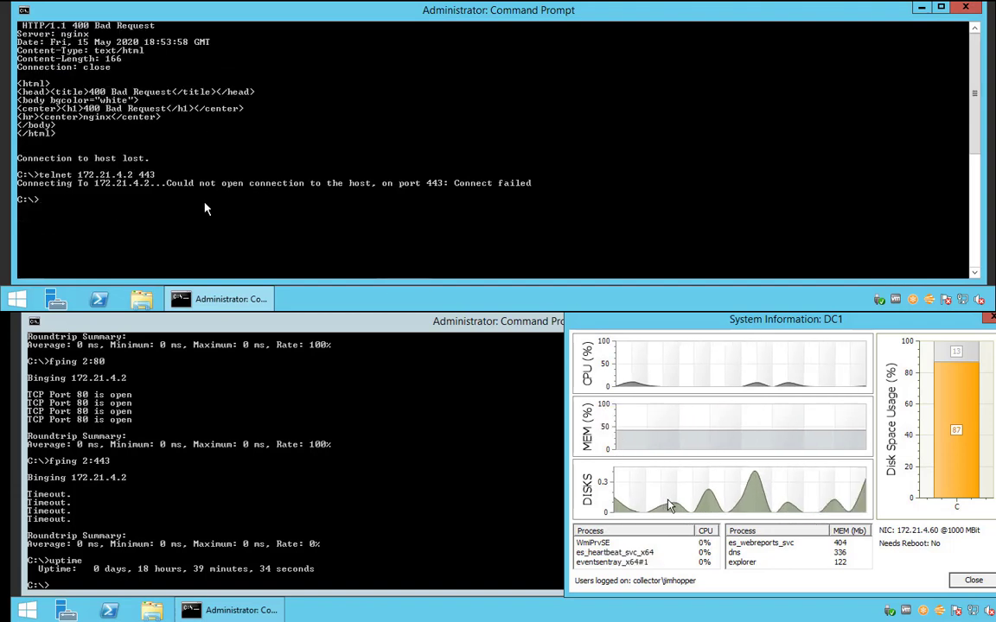
Open Task Manager, fit its window into view and examine the memory performance graph
{"action": "right_click", "coordinate": [344, 296]}
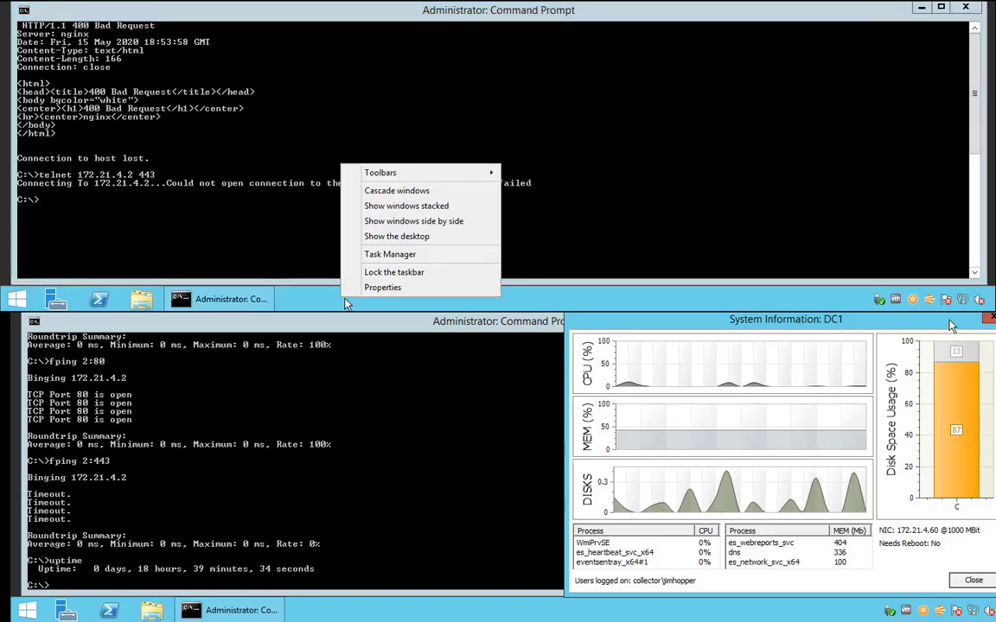
{"action": "left_click", "coordinate": [389, 255]}
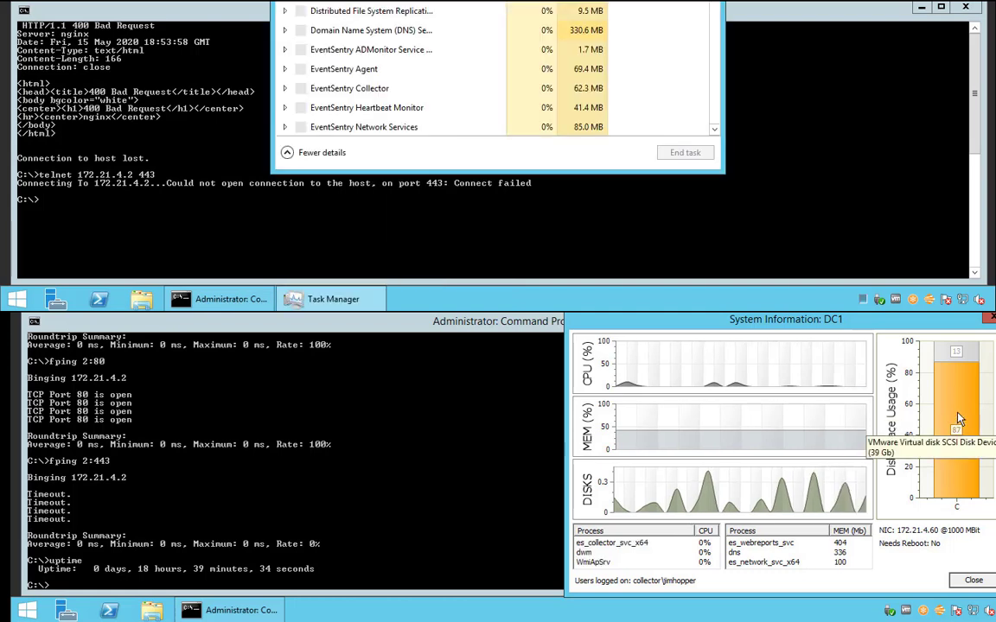
{"action": "left_click_drag", "start_coordinate": [266, 2], "coordinate": [141, 2]}
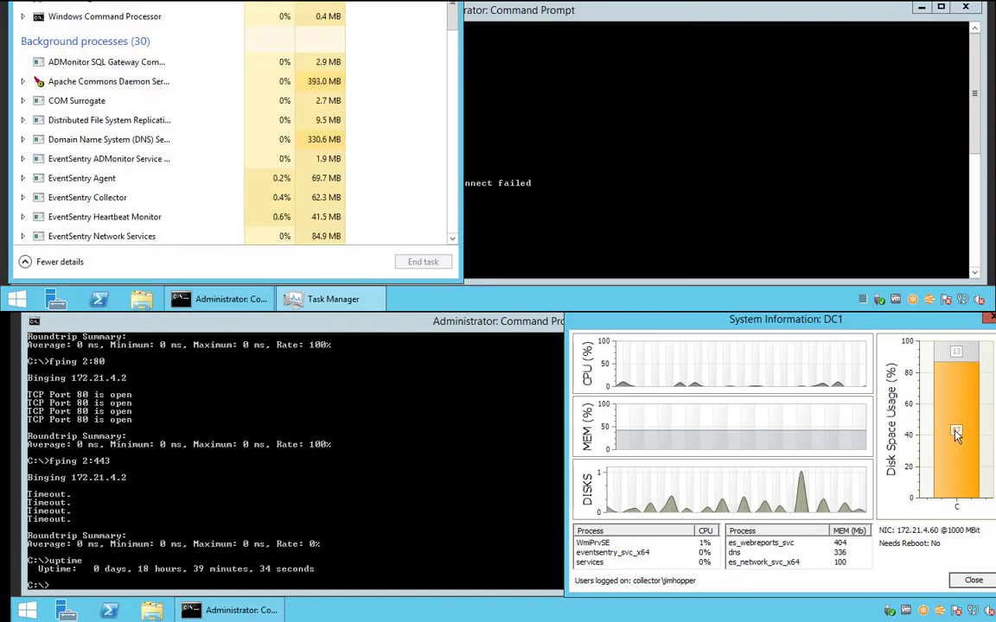
{"action": "mouse_move", "coordinate": [954, 430]}
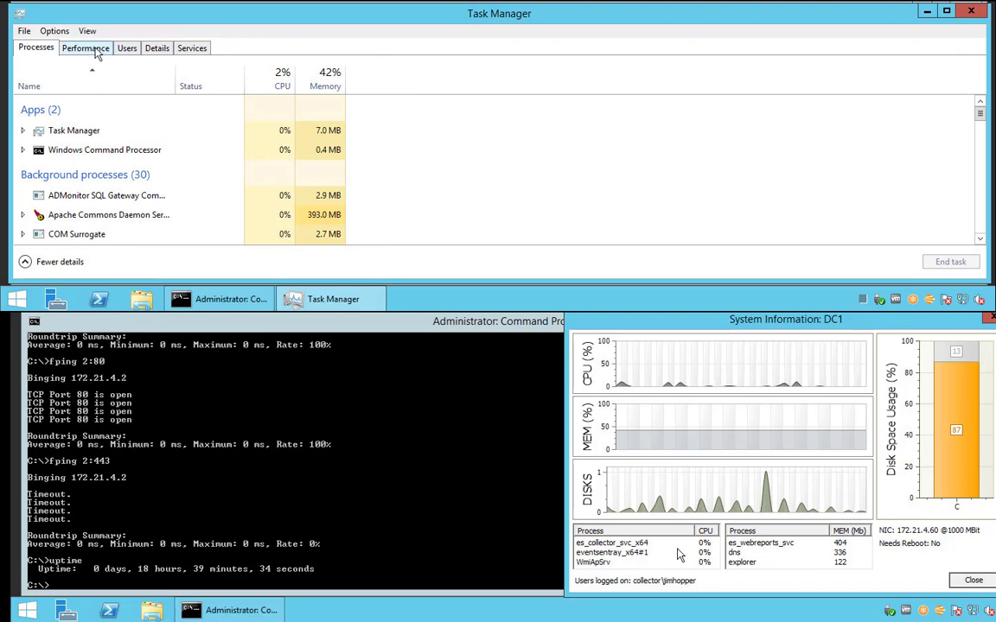
{"action": "left_click", "coordinate": [86, 47]}
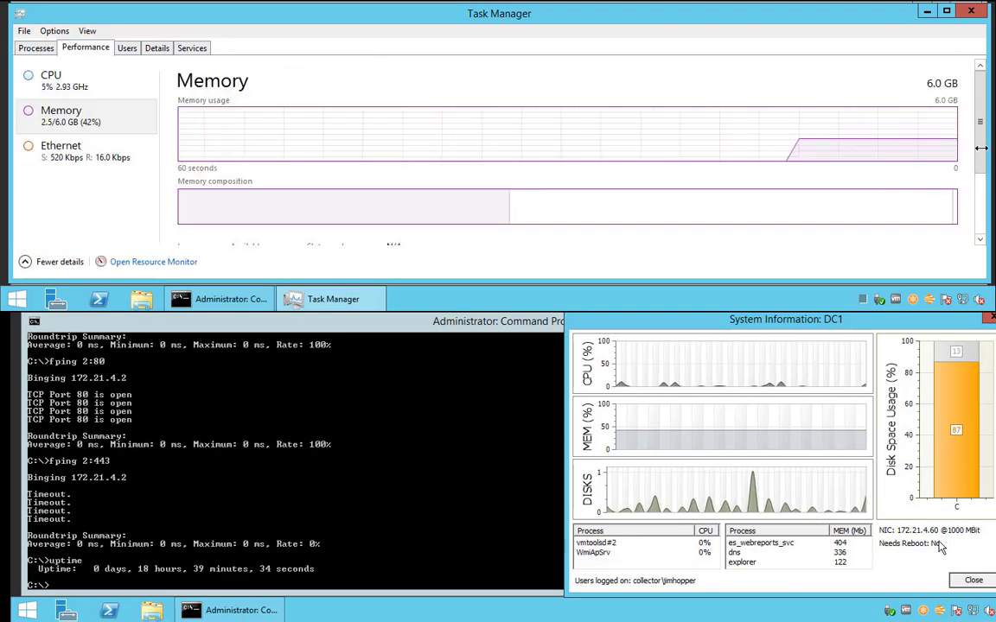
{"action": "scroll", "coordinate": [981, 166], "scroll_direction": "down", "scroll_amount": 3}
{"action": "scroll", "coordinate": [960, 164], "scroll_direction": "up", "scroll_amount": 3}
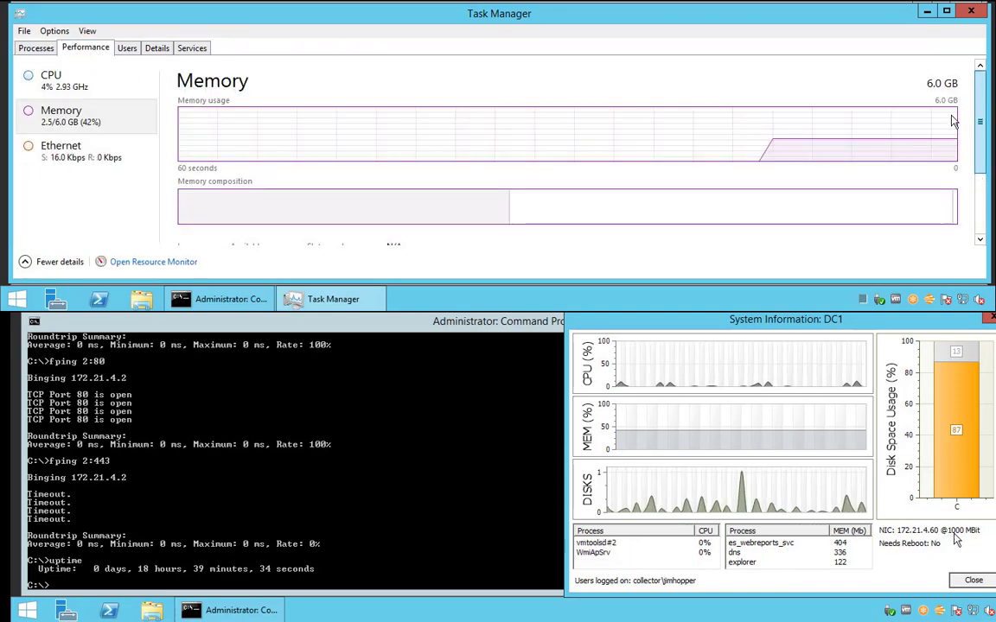
Review the detailed process list in Task Manager, sorted by CPU and then by memory
{"action": "left_click", "coordinate": [157, 49]}
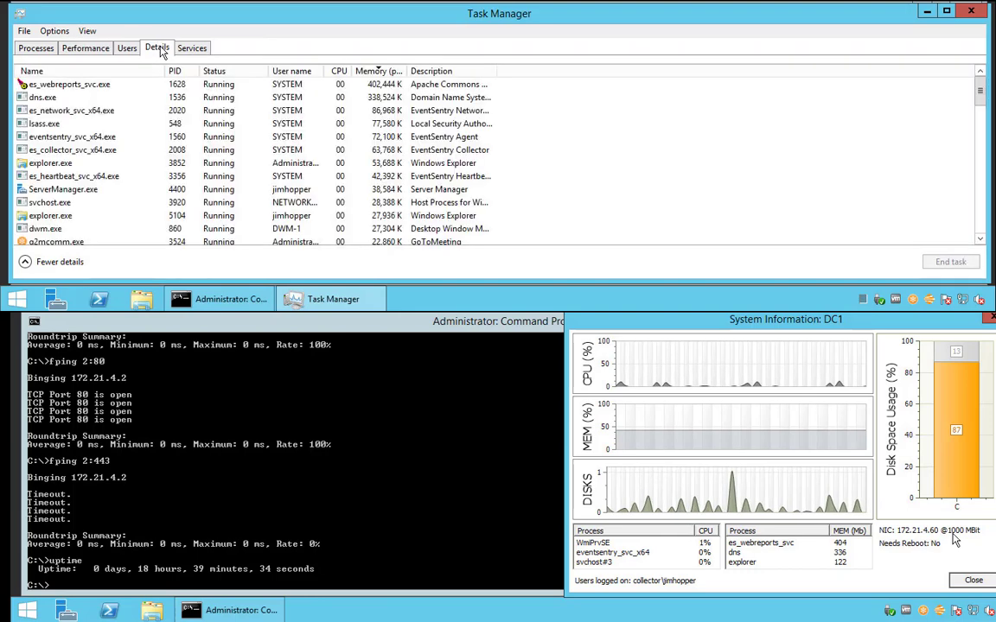
{"action": "left_click", "coordinate": [339, 73]}
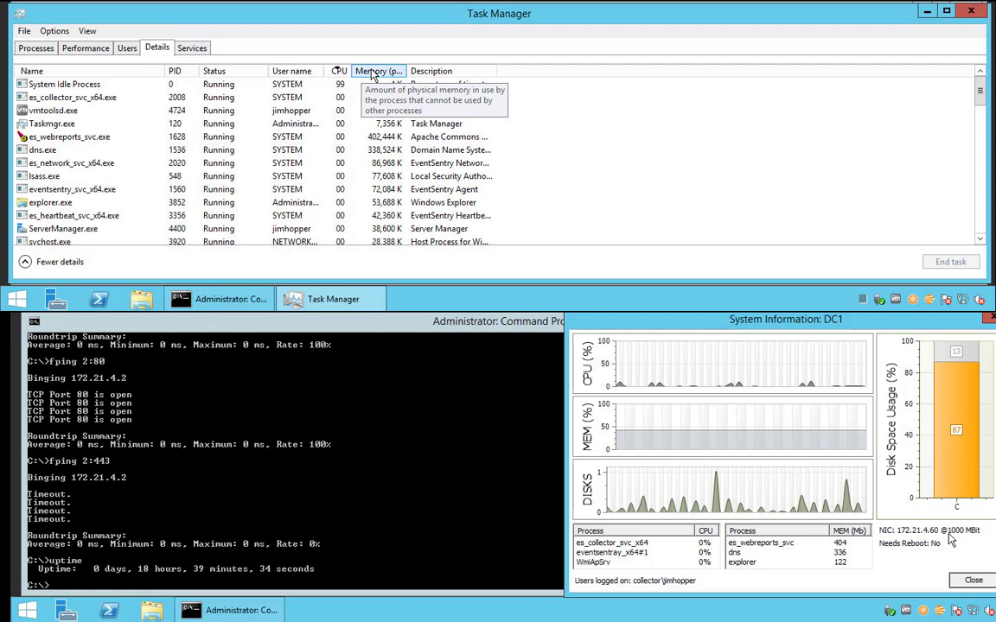
{"action": "left_click", "coordinate": [373, 72]}
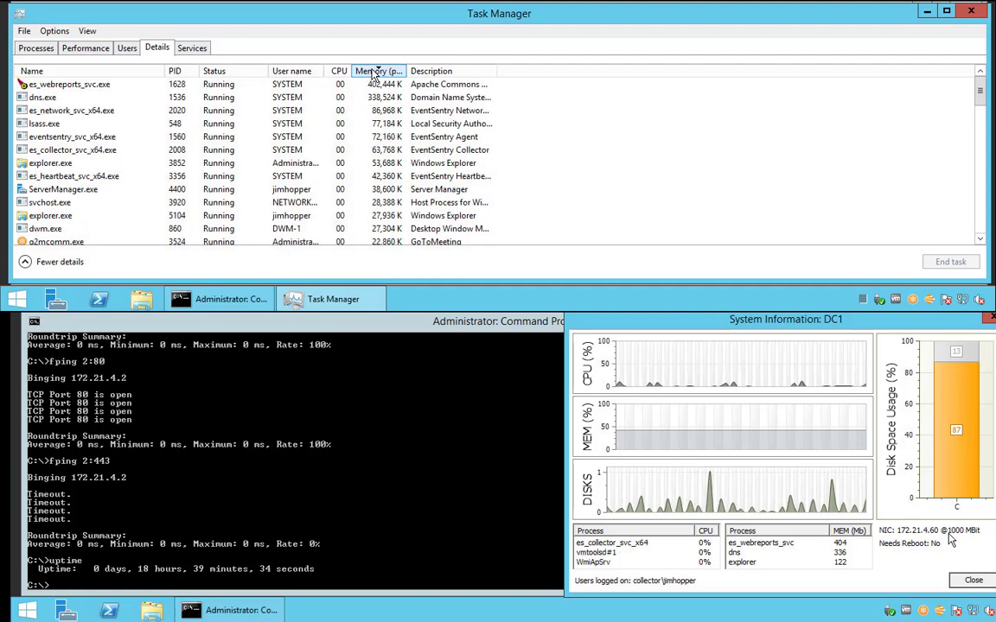
Check the logged-on users in Task Manager, selecting the non-administrator account, and minimize the window
{"action": "left_click", "coordinate": [127, 48]}
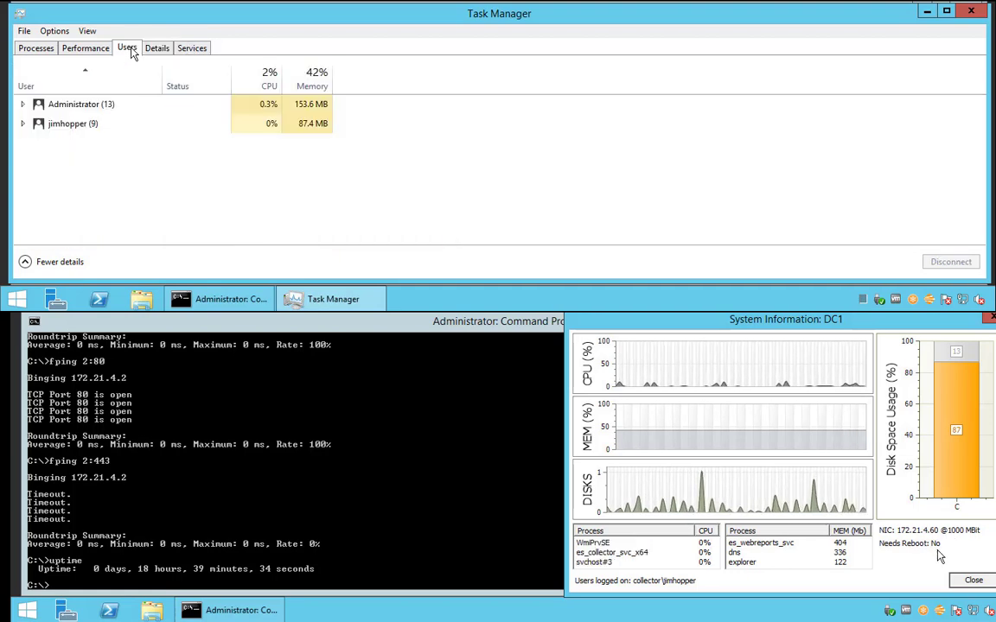
{"action": "left_click", "coordinate": [72, 125]}
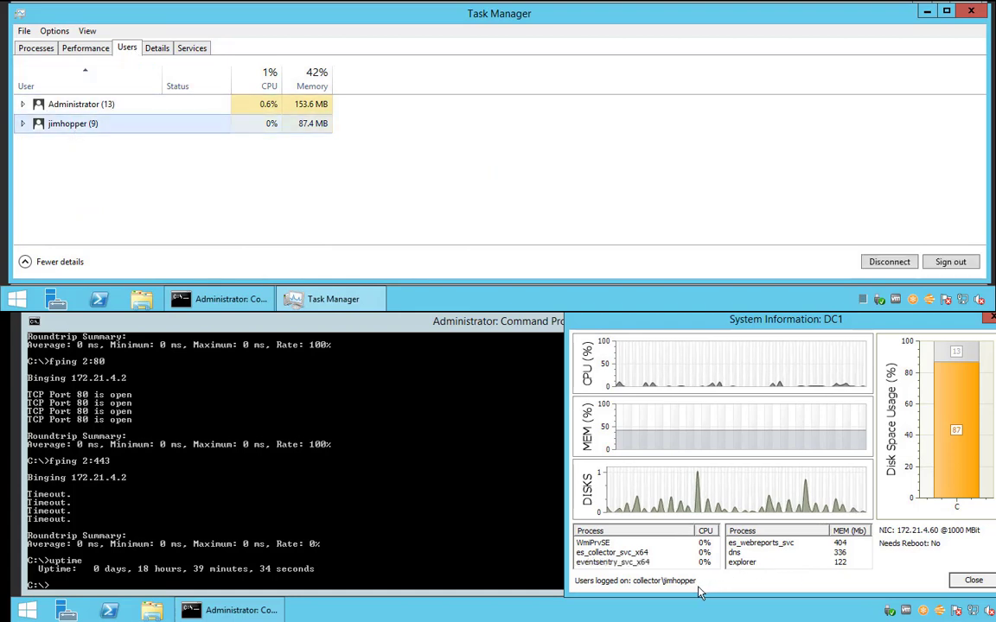
{"action": "left_click", "coordinate": [927, 12]}
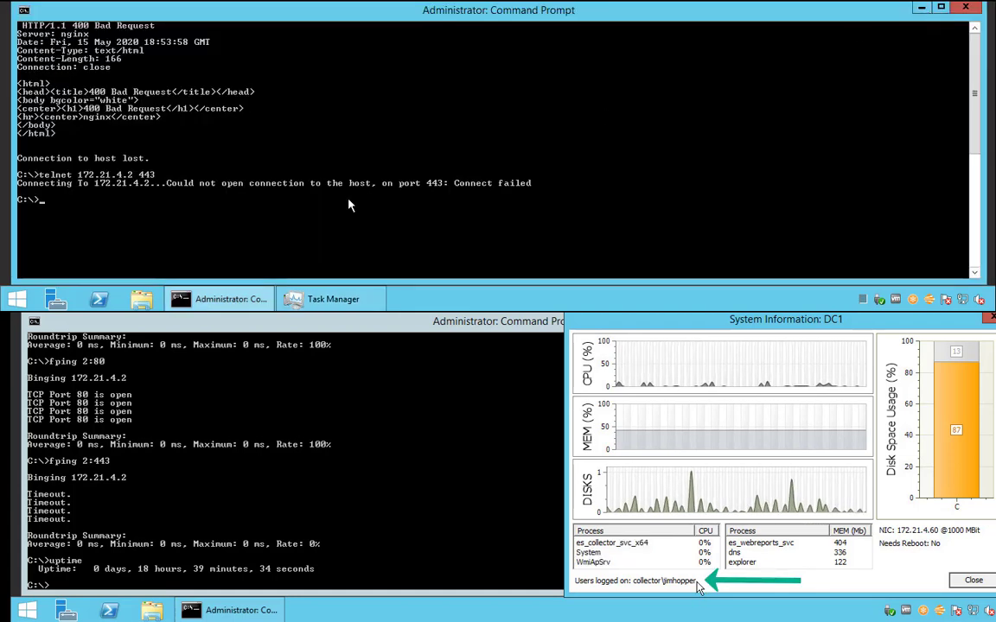
Display the network configuration with ipconfig and close the System Information window in the other session
{"action": "type", "text": "ip"}
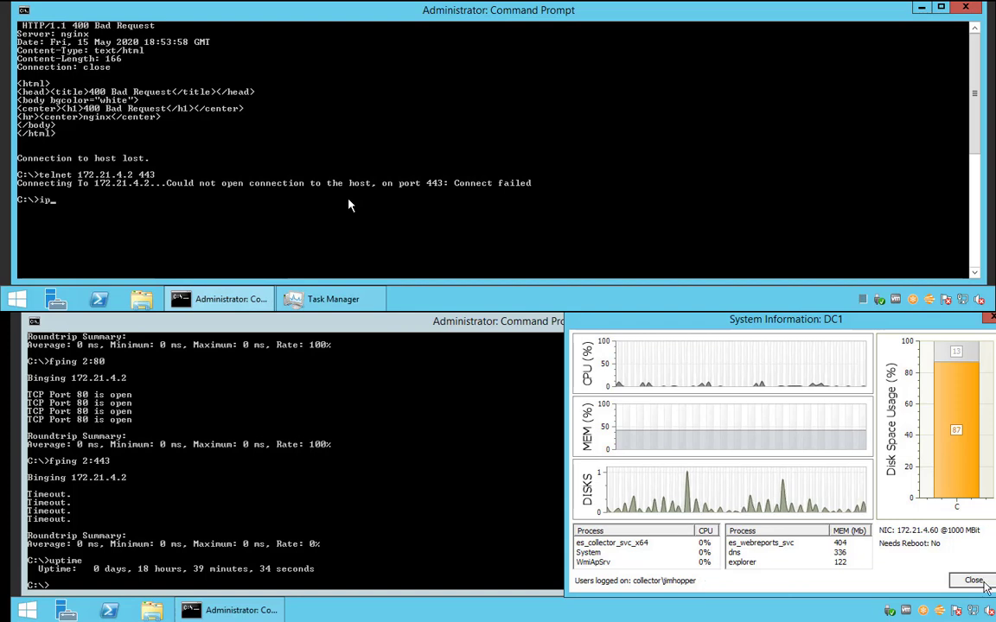
{"action": "type", "text": "config"}
{"action": "left_click", "coordinate": [973, 579]}
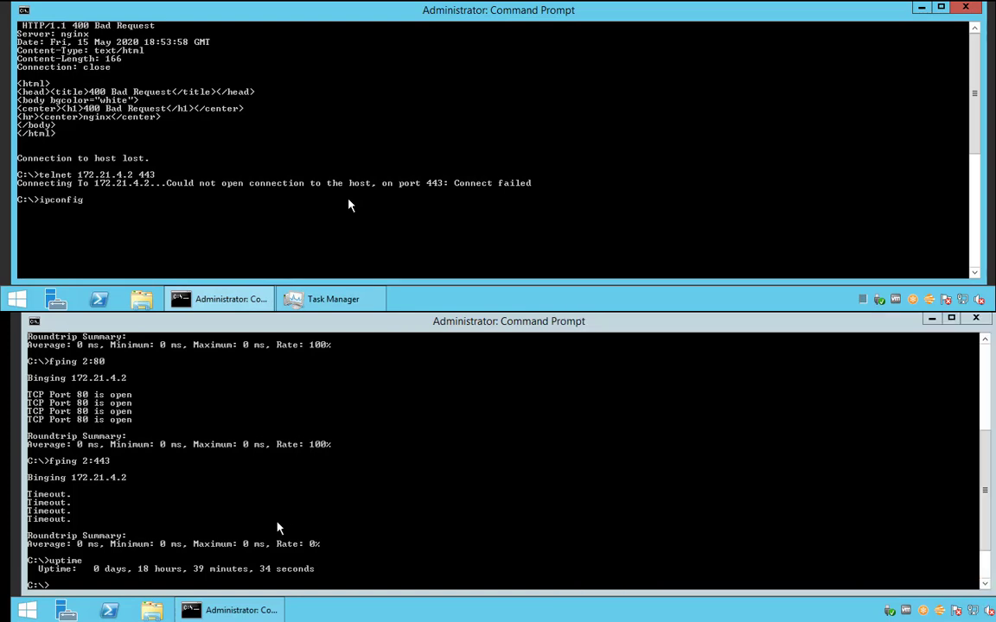
{"action": "key", "text": "Return"}
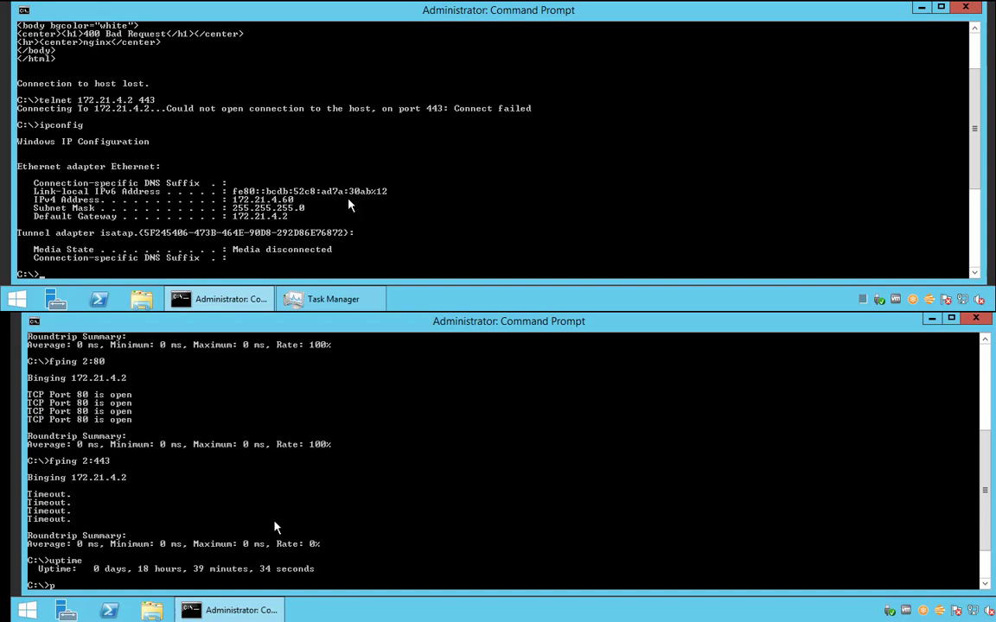
Run perfquery /l to sample processor time, stop it, and open the System window in the other session
{"action": "type", "text": "perfquery /l"}
{"action": "key", "text": "Return"}
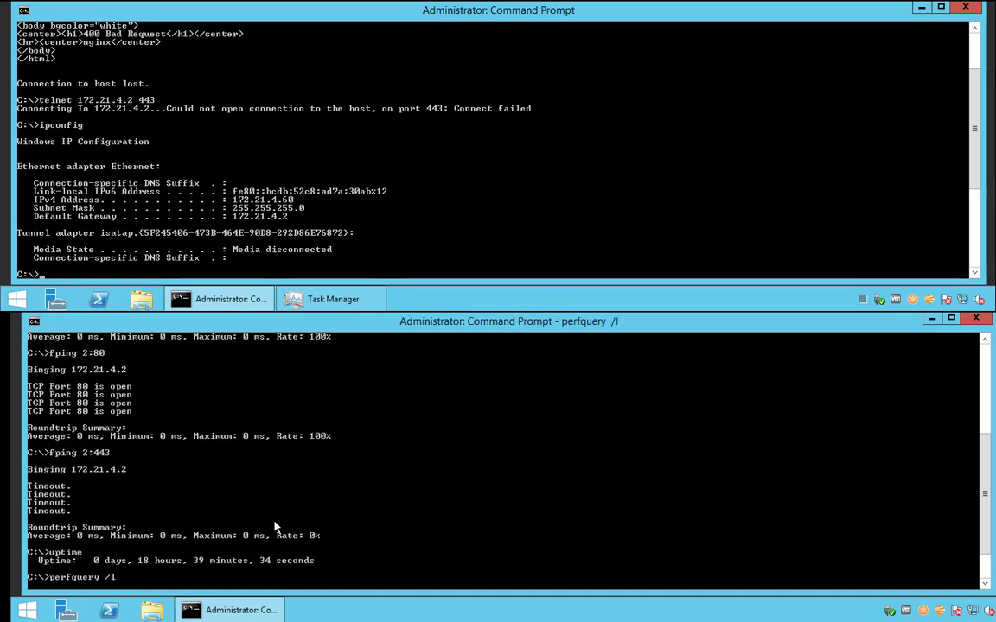
{"action": "left_click", "coordinate": [18, 300]}
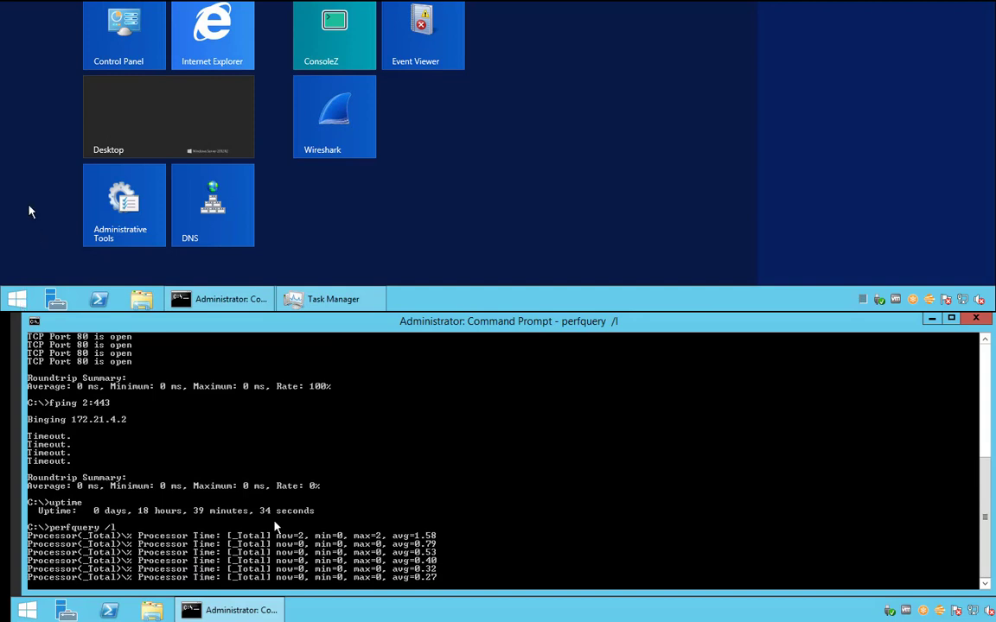
{"action": "key", "text": "ctrl+c"}
{"action": "left_click", "coordinate": [909, 2]}
Query available memory with perfquery /l "Memory\Available MBytes" and close the System window in the other session
{"action": "key", "text": "Up"}
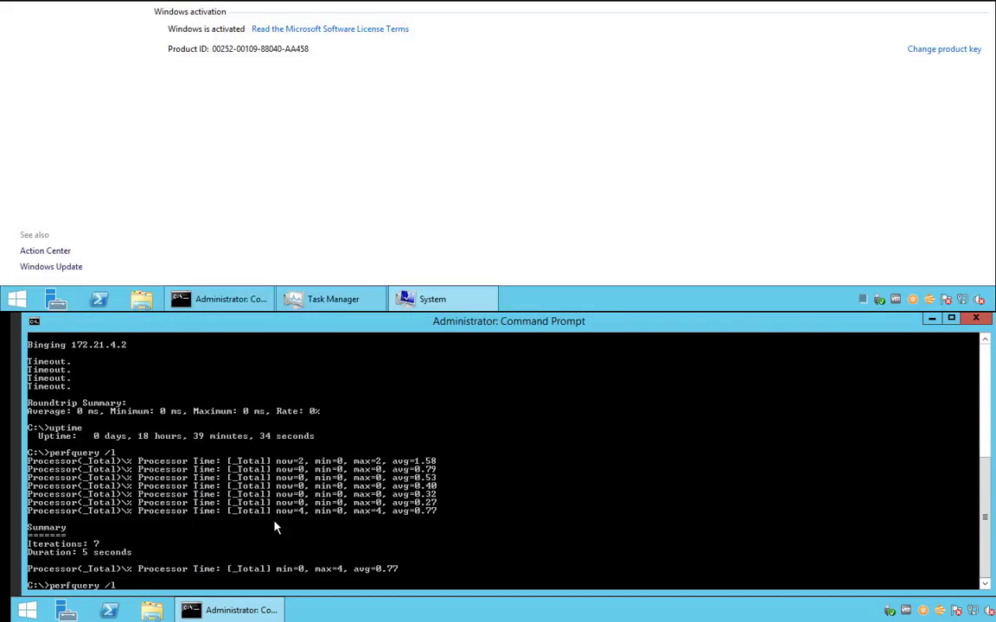
{"action": "type", "text": "\""}
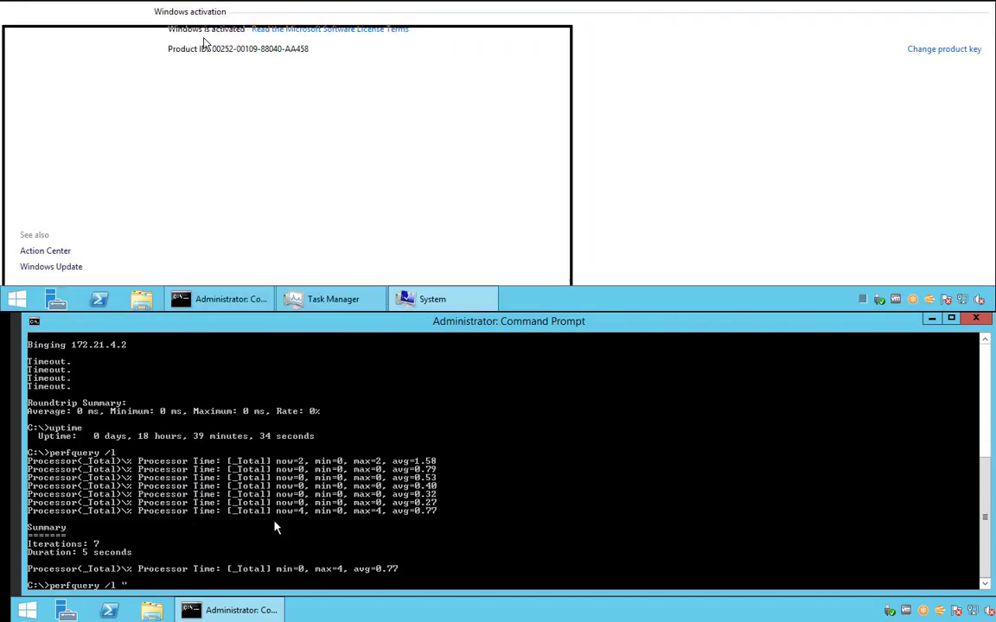
{"action": "type", "text": "Memory\\Available"}
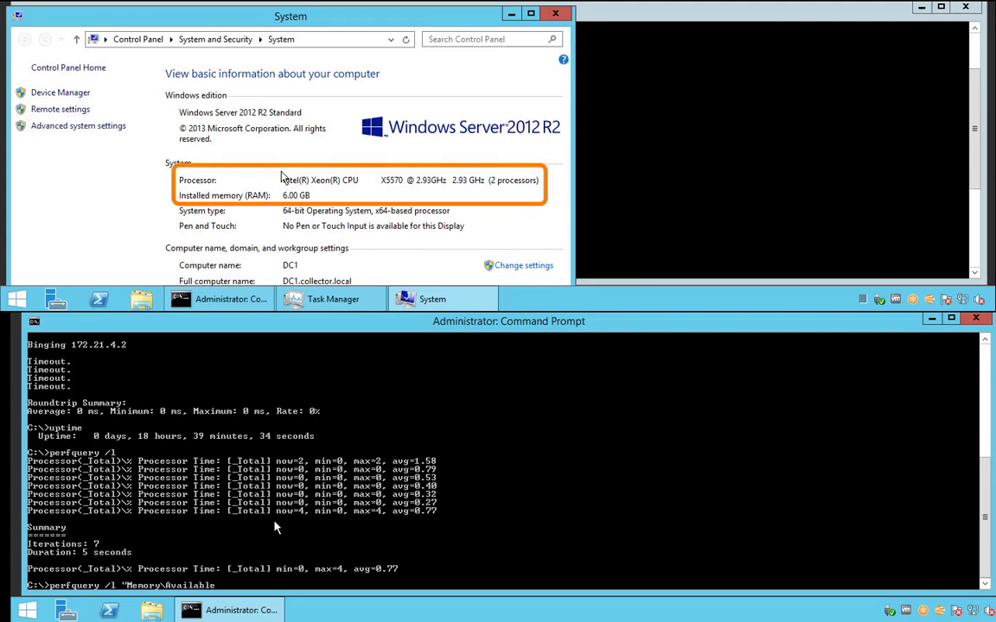
{"action": "type", "text": " MBytes\""}
{"action": "key", "text": "Return"}
{"action": "left_click", "coordinate": [554, 14]}
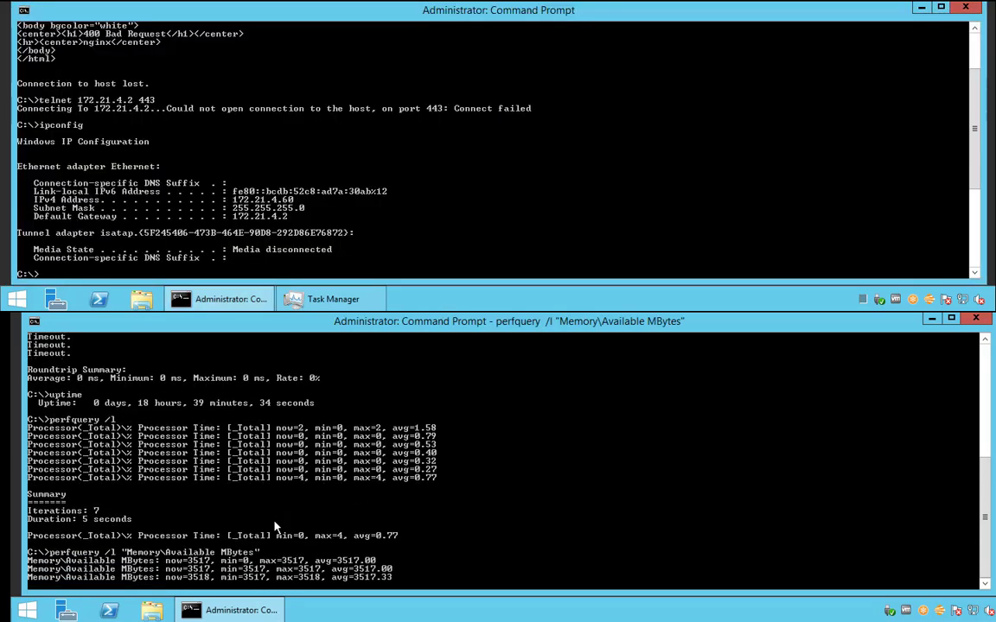
Launch perfmon and display its Performance Monitor graph in a window resized to fit the screen
{"action": "left_click", "coordinate": [17, 300]}
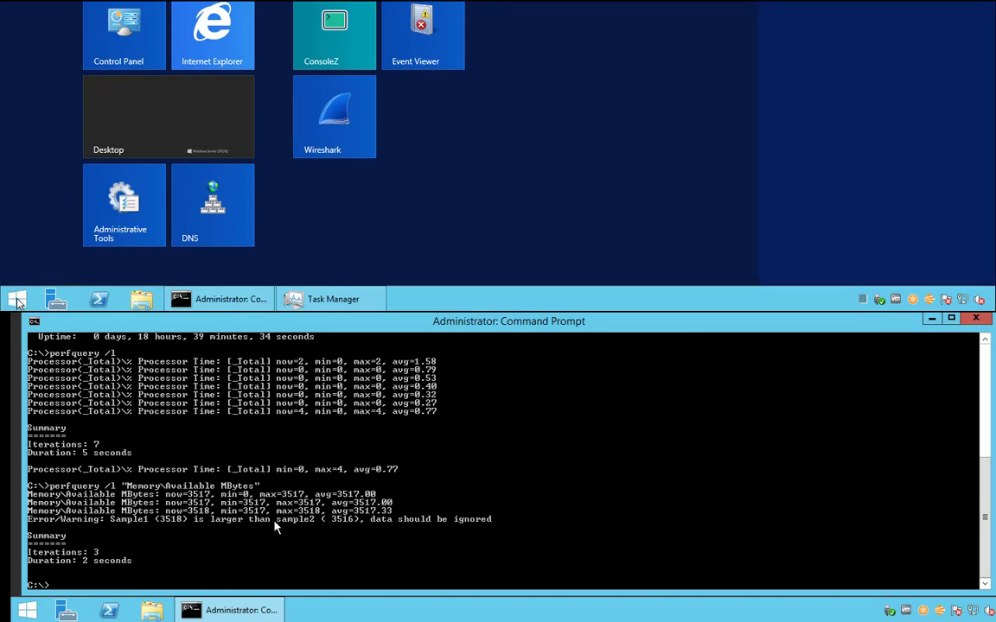
{"action": "type", "text": "perfmon"}
{"action": "key", "text": "Return"}
{"action": "left_click_drag", "start_coordinate": [306, 1], "coordinate": [393, 278]}
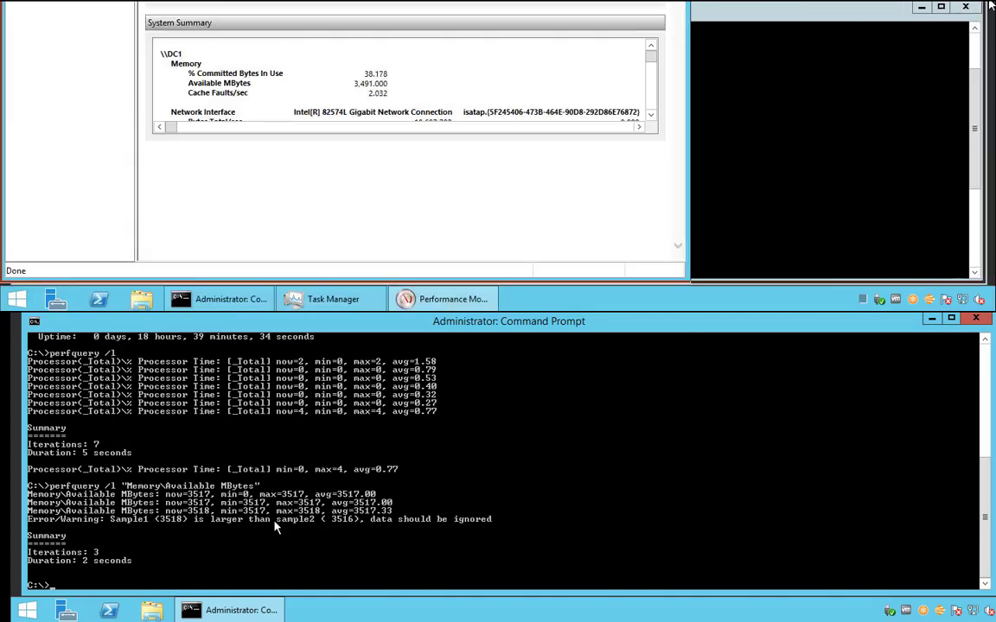
{"action": "left_click_drag", "start_coordinate": [989, 2], "coordinate": [994, 2]}
{"action": "scroll", "coordinate": [339, 231], "scroll_direction": "down", "scroll_amount": 2}
{"action": "left_click", "coordinate": [78, 95]}
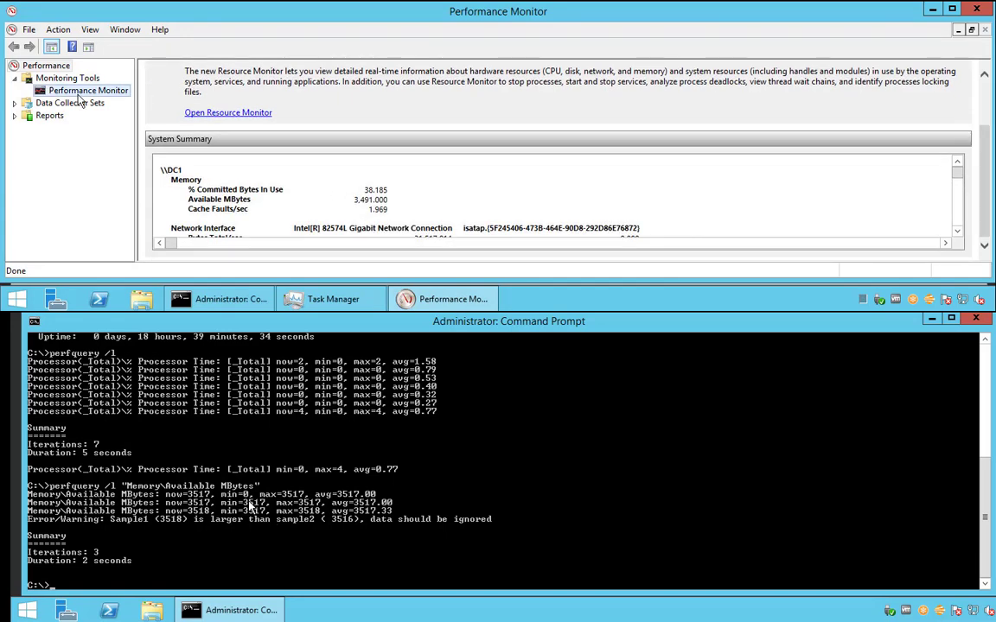
{"action": "left_click", "coordinate": [79, 93]}
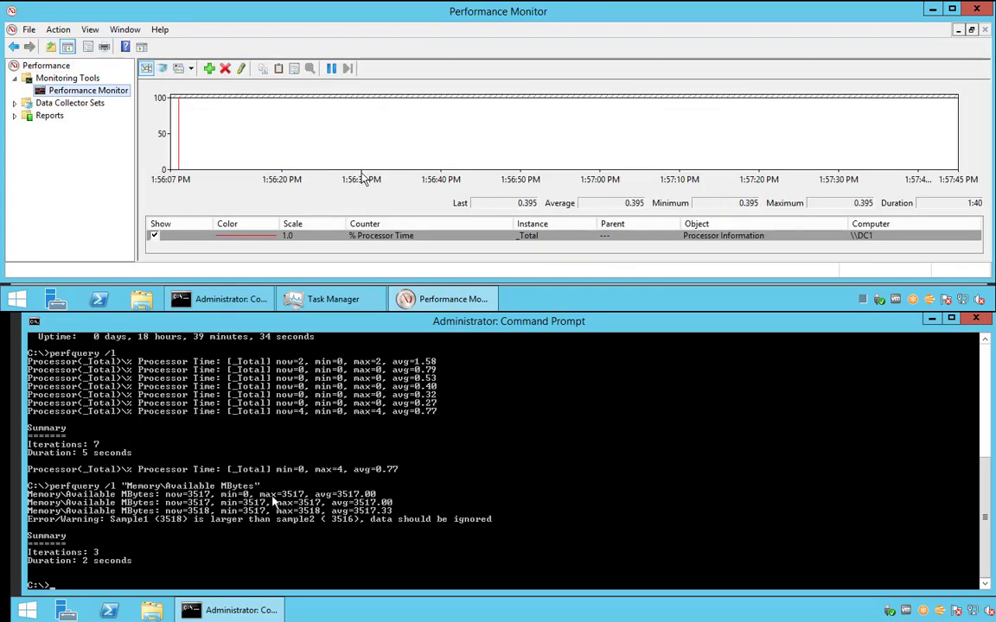
Select the % Processor Time counter in Performance Monitor and run datahog in the other session's command prompt
{"action": "left_click", "coordinate": [273, 235]}
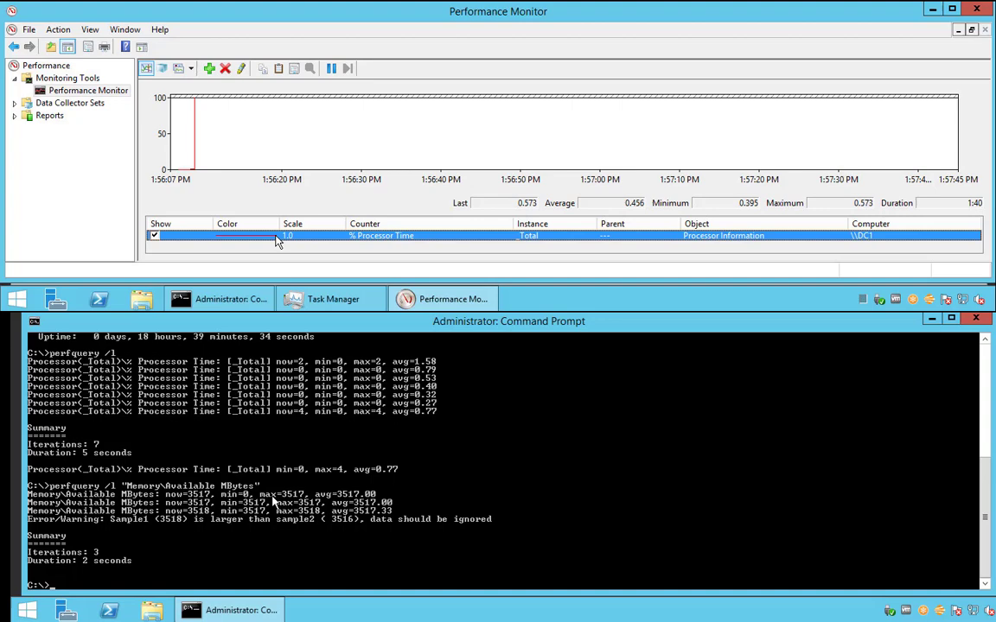
{"action": "type", "text": "datahog"}
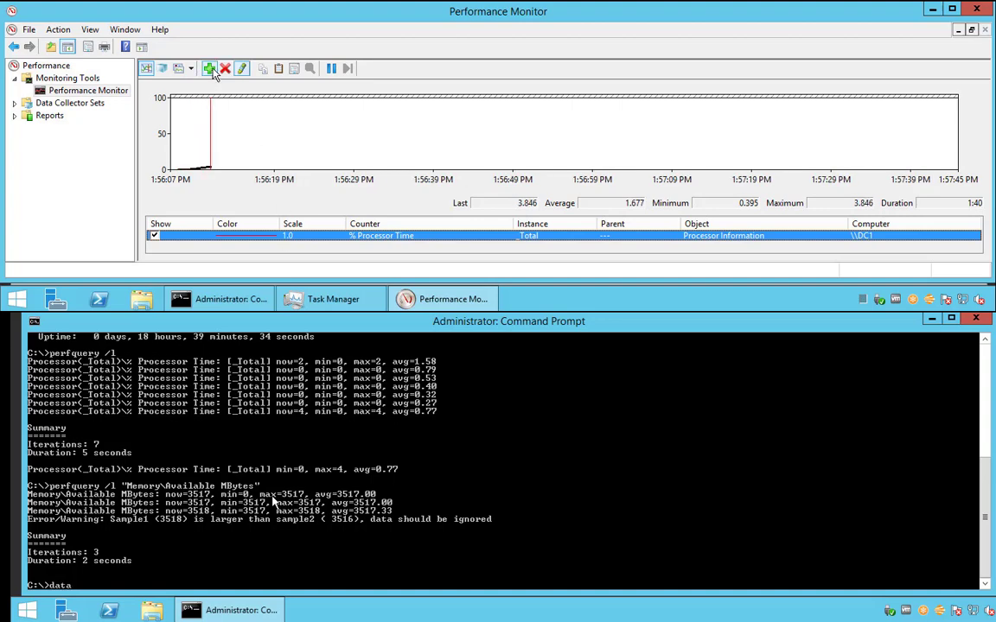
{"action": "left_click", "coordinate": [210, 69]}
{"action": "key", "text": "Return"}
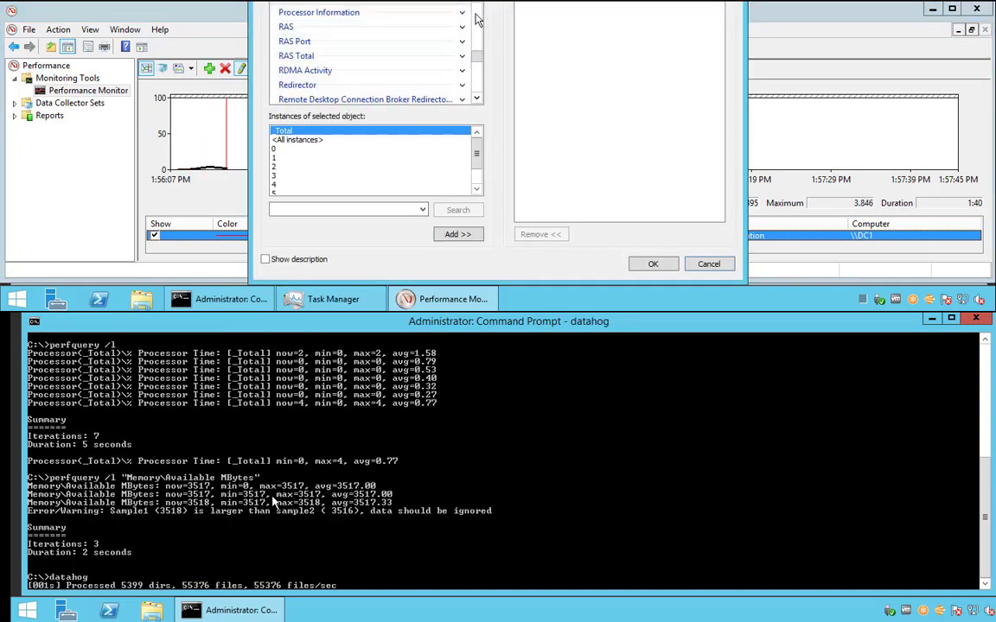
Add the Memory object's Available MBytes counter to the graph and delete the % Processor Time counter
{"action": "left_click", "coordinate": [475, 14]}
{"action": "left_click", "coordinate": [475, 14]}
{"action": "scroll", "coordinate": [476, 19], "scroll_direction": "up", "scroll_amount": 2}
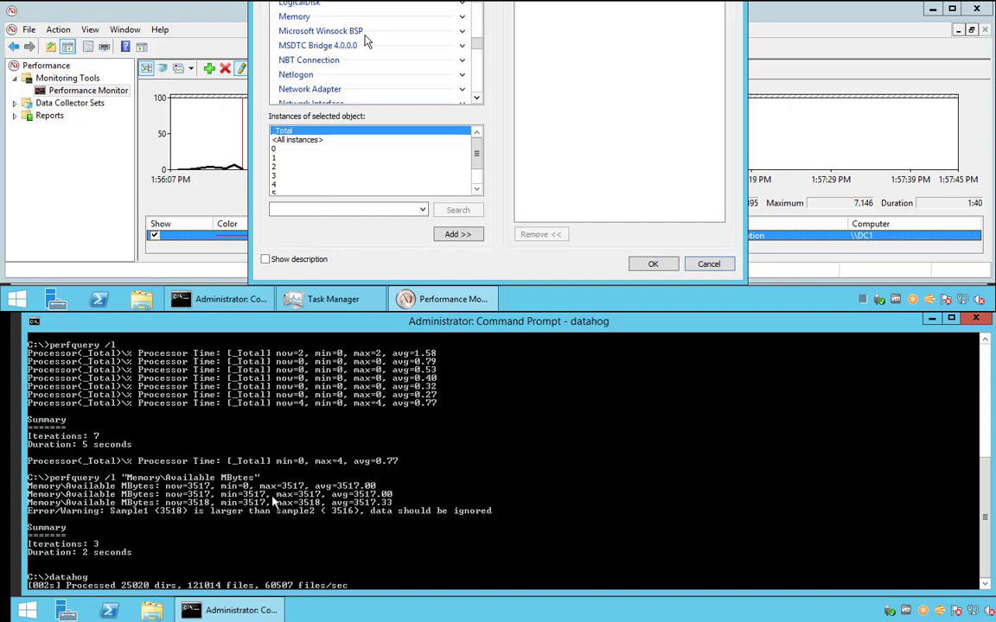
{"action": "left_click", "coordinate": [461, 17]}
{"action": "left_click", "coordinate": [290, 68]}
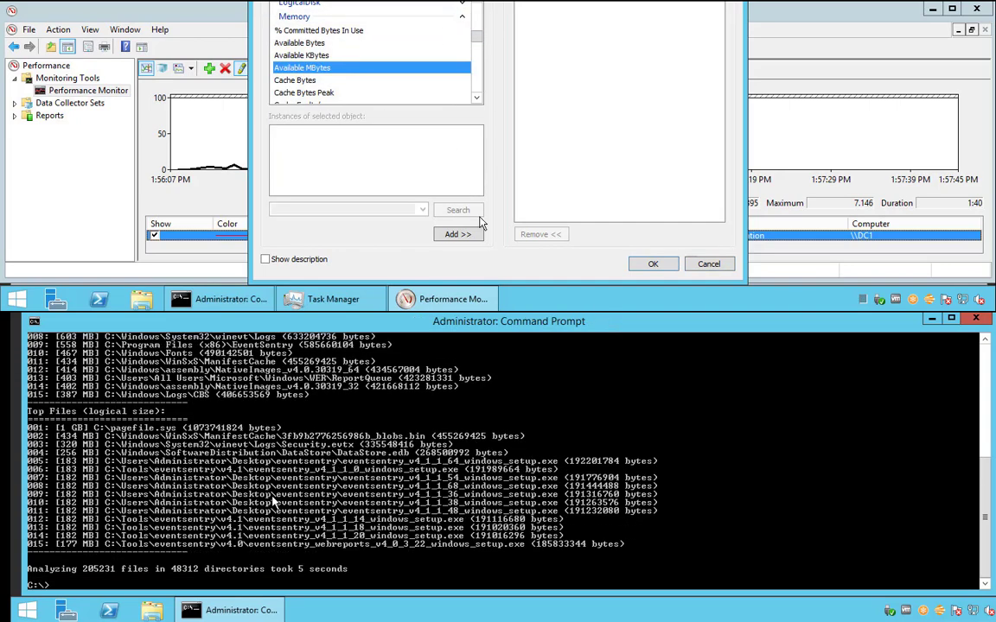
{"action": "left_click", "coordinate": [456, 234]}
{"action": "left_click", "coordinate": [641, 264]}
{"action": "scroll", "coordinate": [245, 445], "scroll_direction": "up", "scroll_amount": 5}
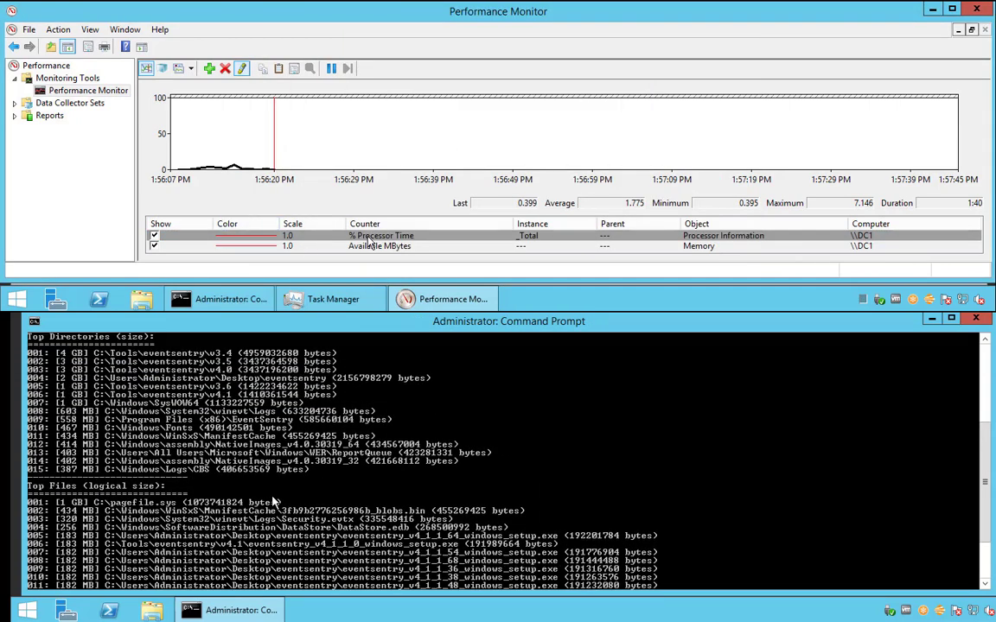
{"action": "key", "text": "Delete"}
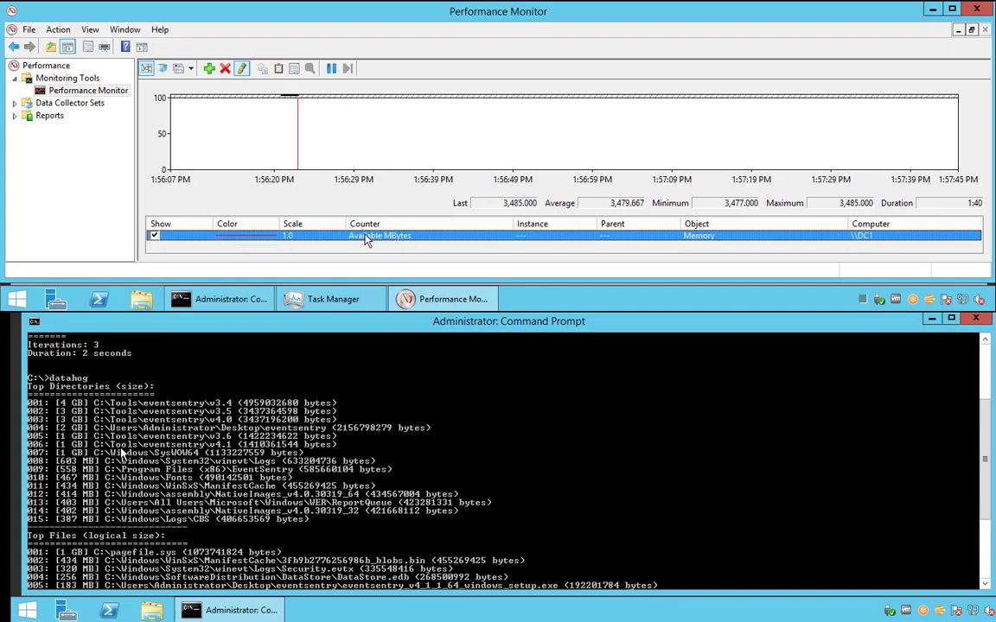
Set the Available MBytes counter's scale to 0.01 while looking through the datahog listing in the other session
{"action": "double_click", "coordinate": [366, 238]}
{"action": "scroll", "coordinate": [120, 447], "scroll_direction": "down", "scroll_amount": 5}
{"action": "left_click", "coordinate": [251, 232]}
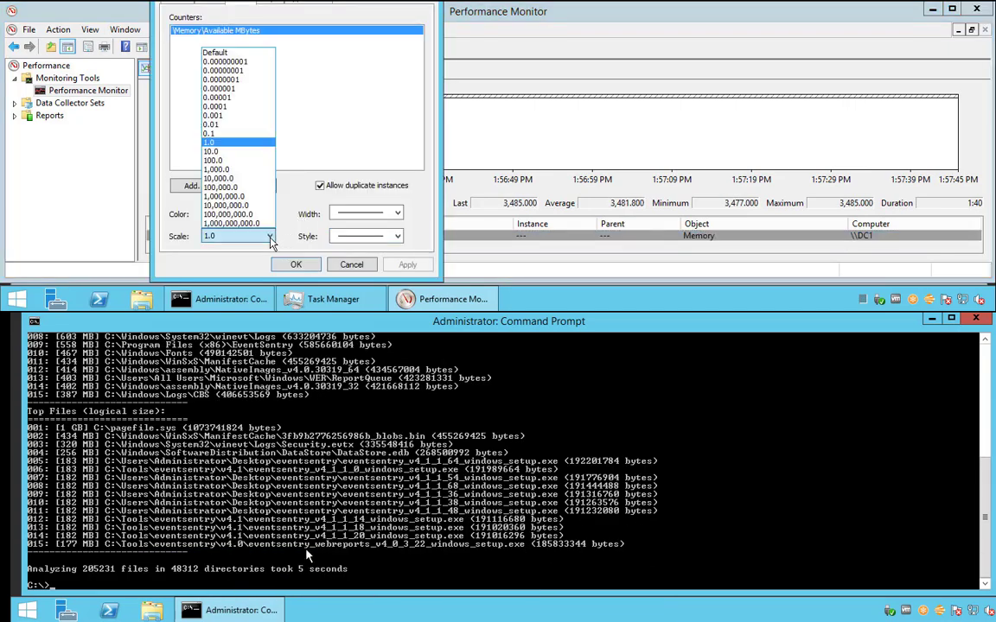
{"action": "scroll", "coordinate": [241, 393], "scroll_direction": "up", "scroll_amount": 3}
{"action": "left_click", "coordinate": [210, 125]}
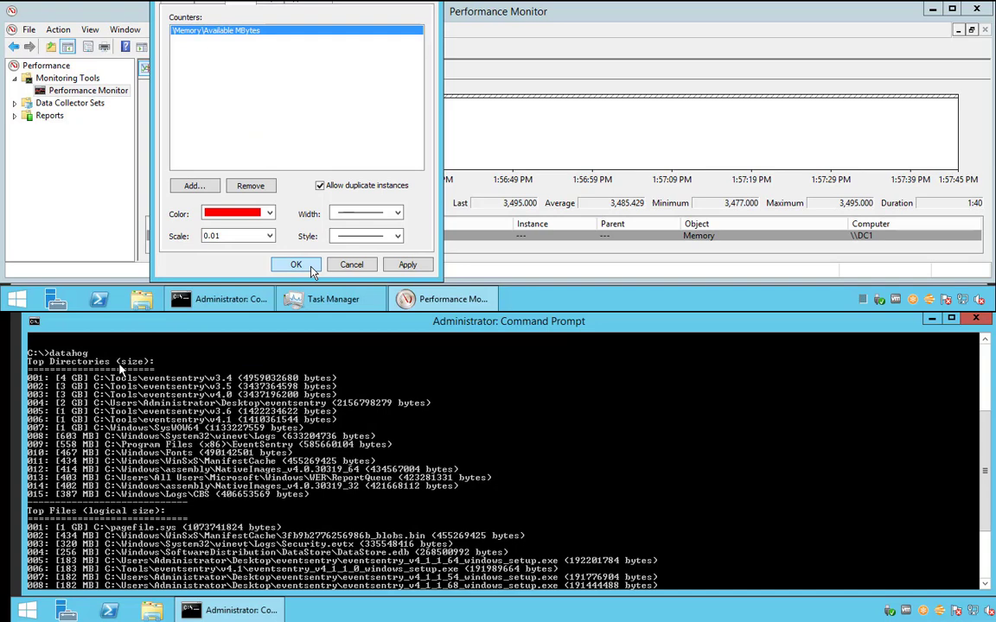
{"action": "left_click", "coordinate": [296, 265]}
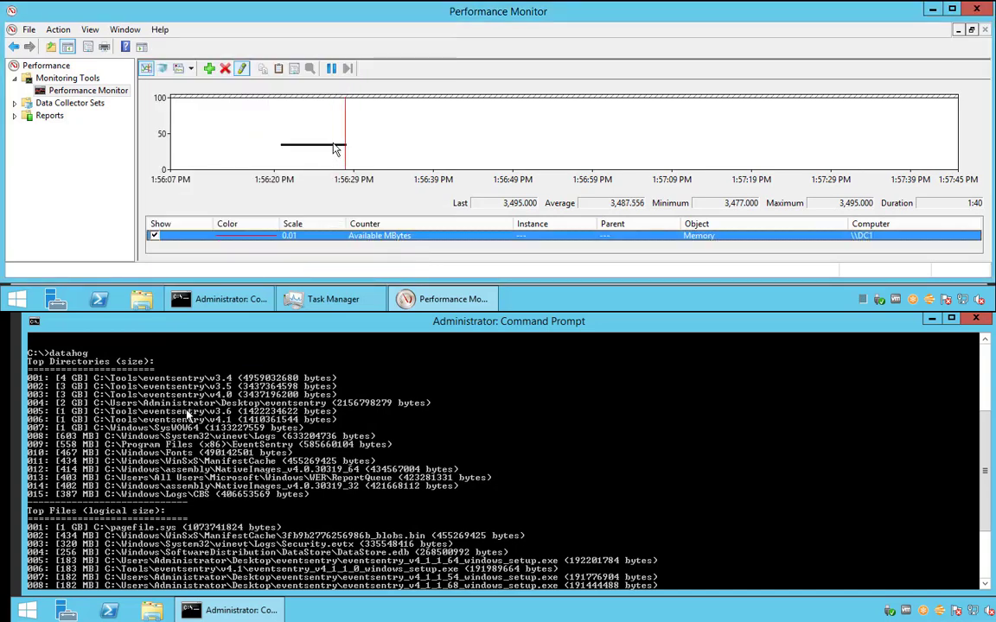
Close Performance Monitor and open a File Explorer window at This PC, resized to fit the screen
{"action": "scroll", "coordinate": [197, 449], "scroll_direction": "down", "scroll_amount": 4}
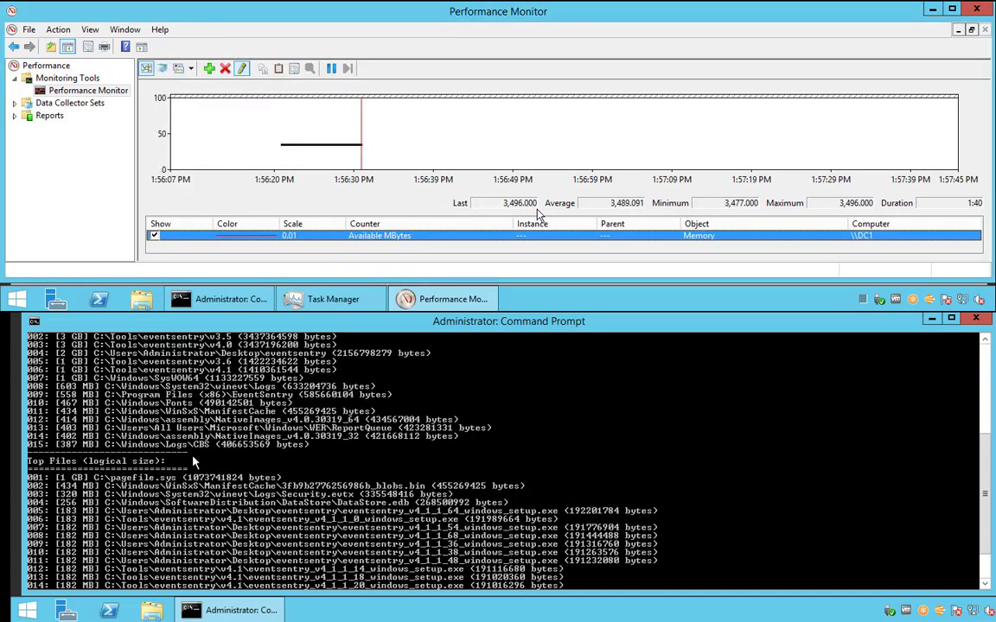
{"action": "left_click", "coordinate": [974, 9]}
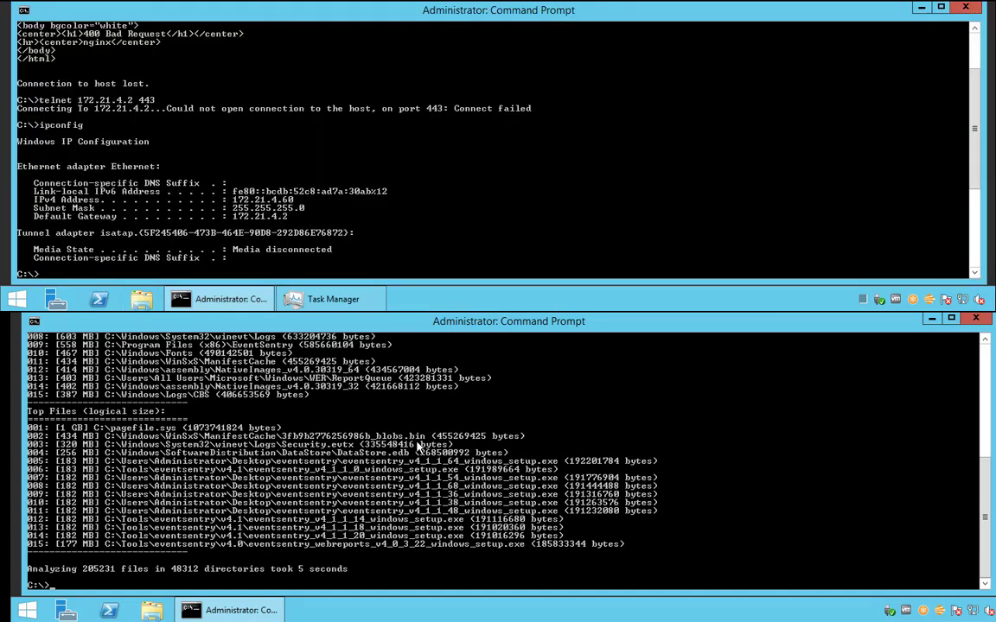
{"action": "left_click", "coordinate": [141, 299]}
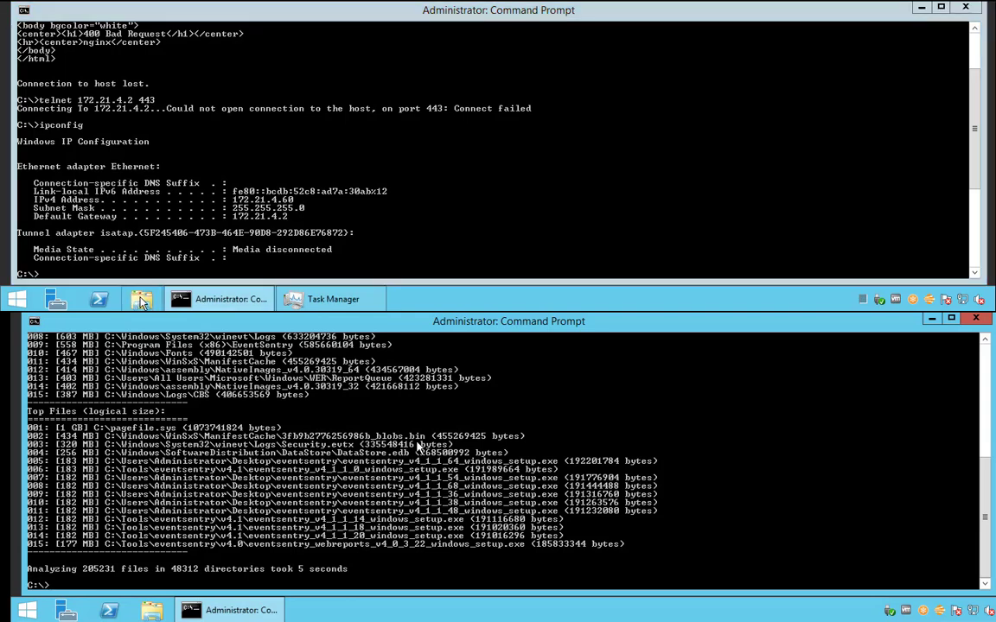
{"action": "left_click_drag", "start_coordinate": [633, 0], "coordinate": [369, 0]}
{"action": "key", "text": "Return"}
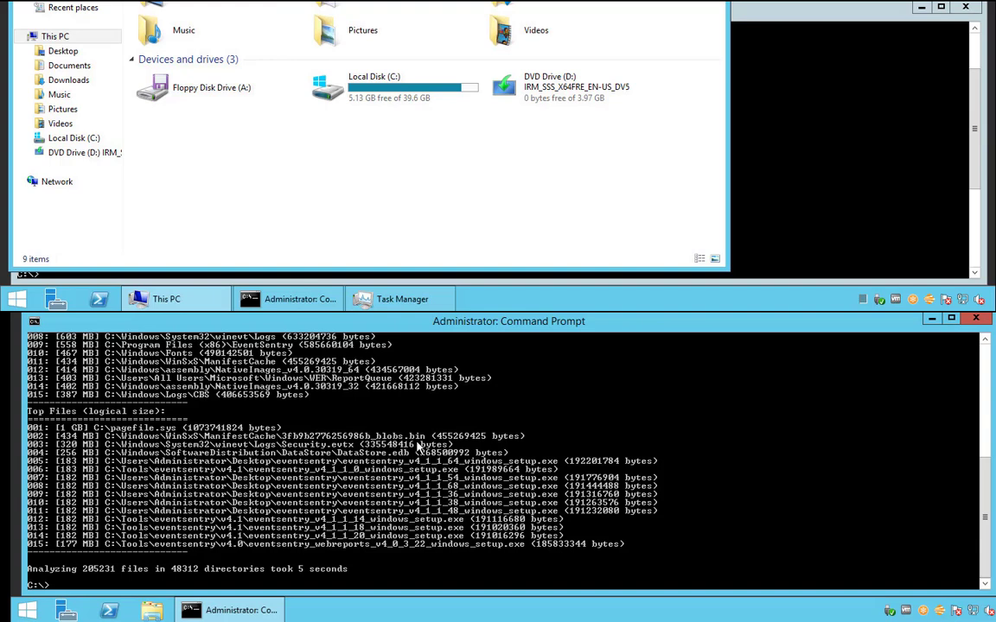
{"action": "left_click_drag", "start_coordinate": [728, 1], "coordinate": [982, 10]}
{"action": "scroll", "coordinate": [415, 216], "scroll_direction": "down", "scroll_amount": 1}
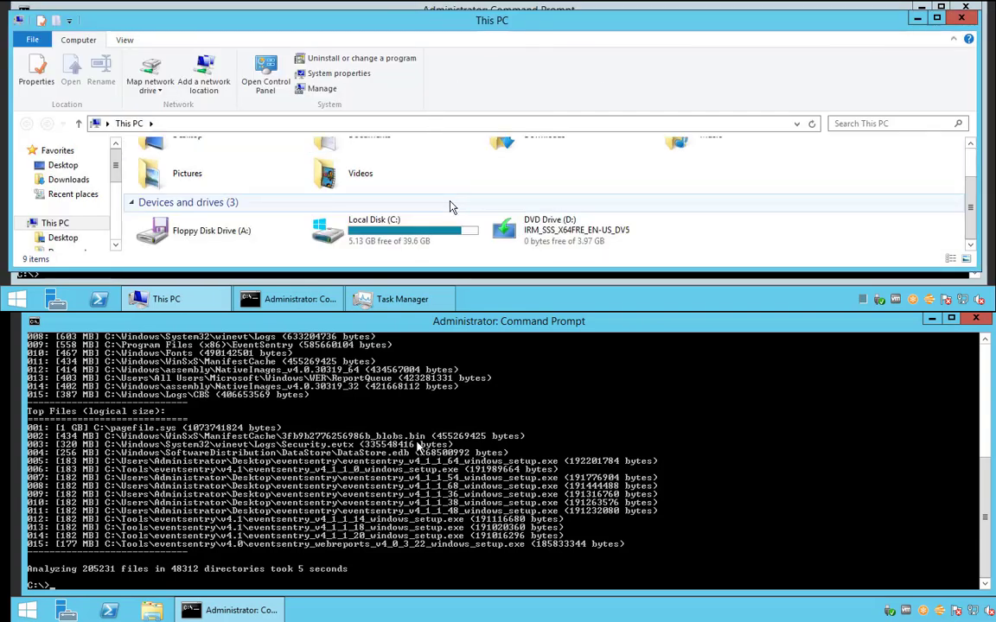
Open Local Disk (C:) and check the size of the Users folder in its properties
{"action": "left_click", "coordinate": [391, 234]}
{"action": "double_click", "coordinate": [391, 233]}
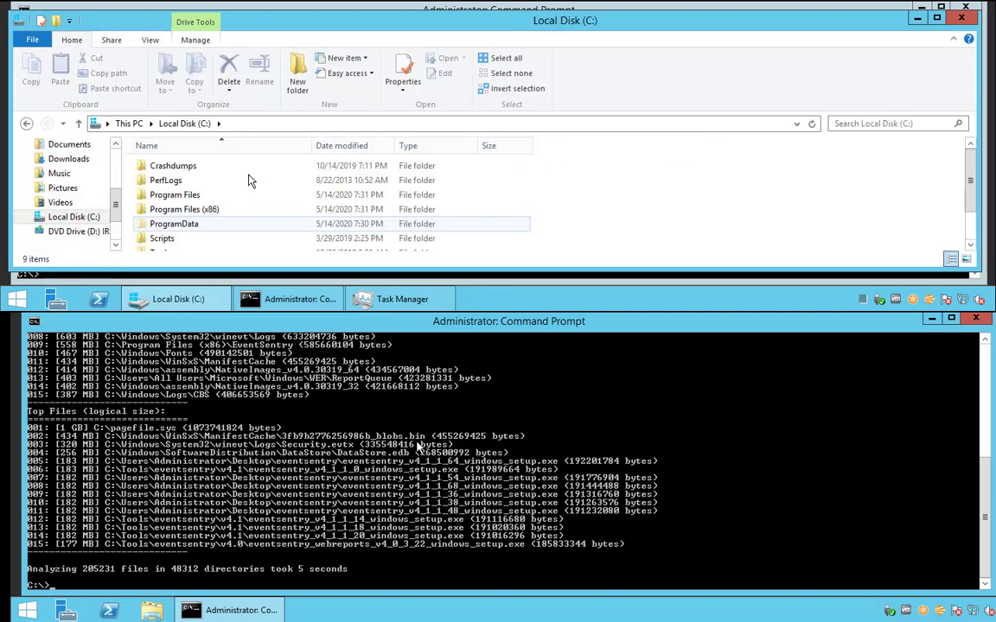
{"action": "scroll", "coordinate": [216, 203], "scroll_direction": "down", "scroll_amount": 1}
{"action": "left_click", "coordinate": [172, 231]}
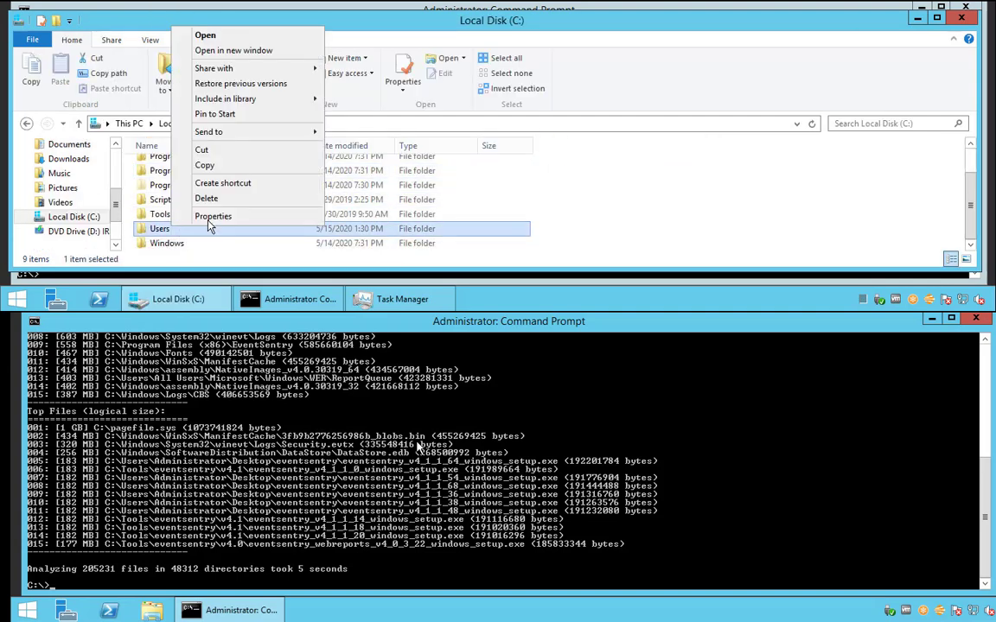
{"action": "left_click", "coordinate": [213, 217]}
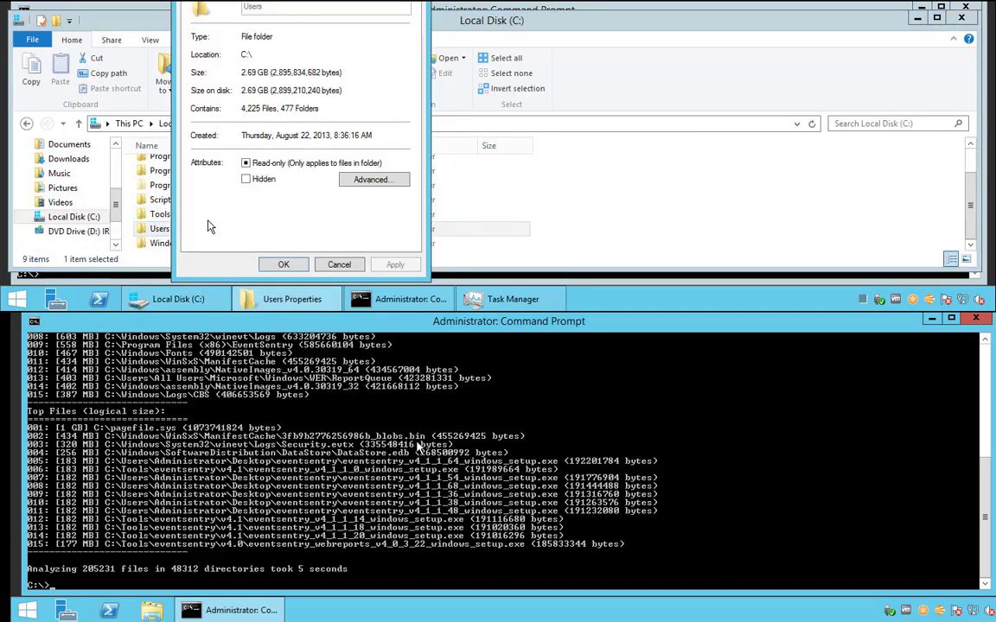
{"action": "key", "text": "Return"}
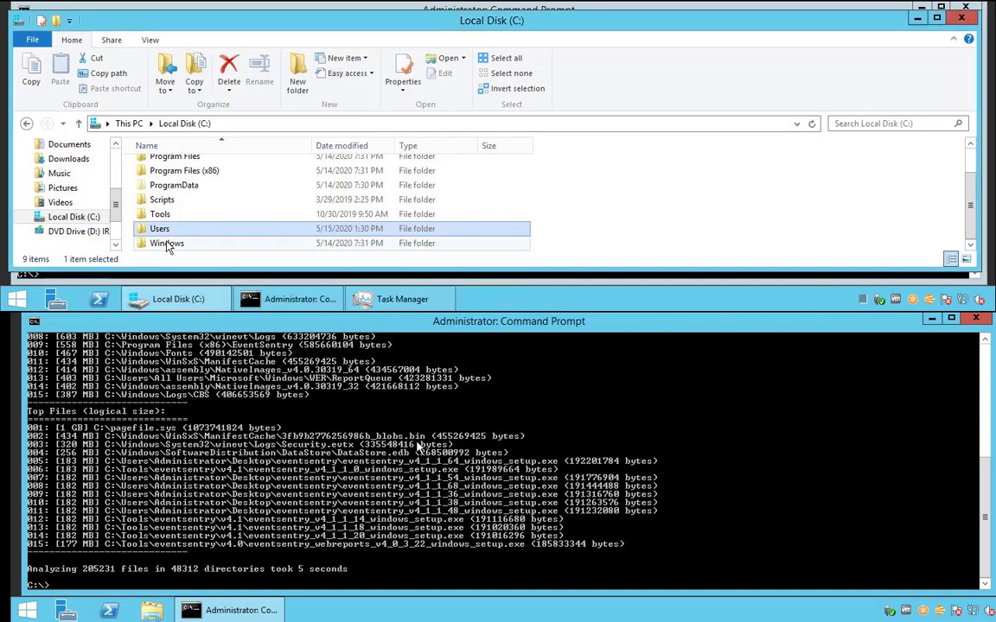
Show the Windows folder's size properties and launch IPMon+ in the other session, repositioning its window
{"action": "right_click", "coordinate": [186, 240]}
{"action": "left_click", "coordinate": [207, 230]}
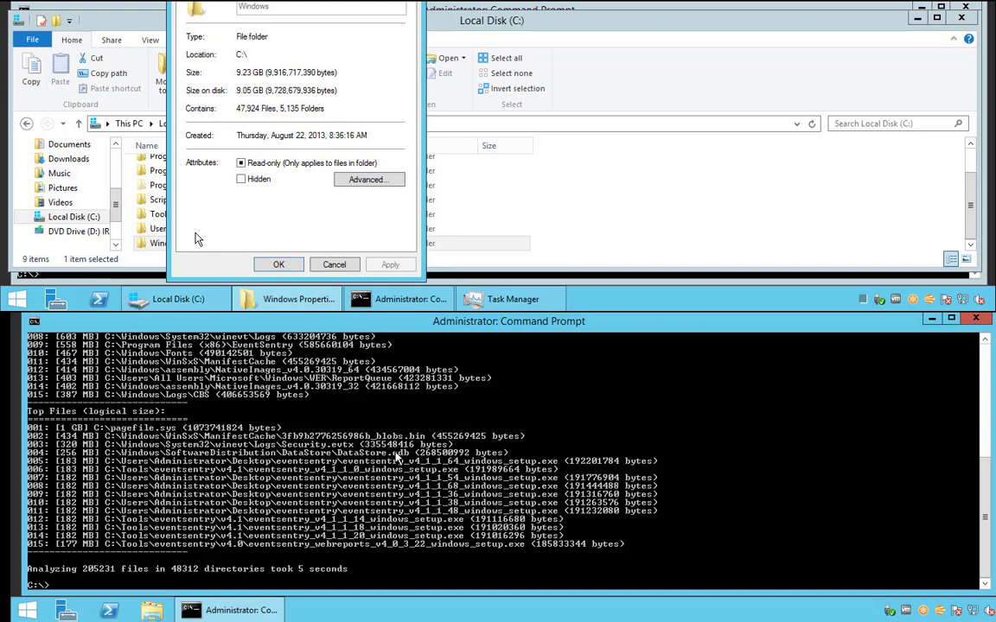
{"action": "left_click", "coordinate": [27, 612]}
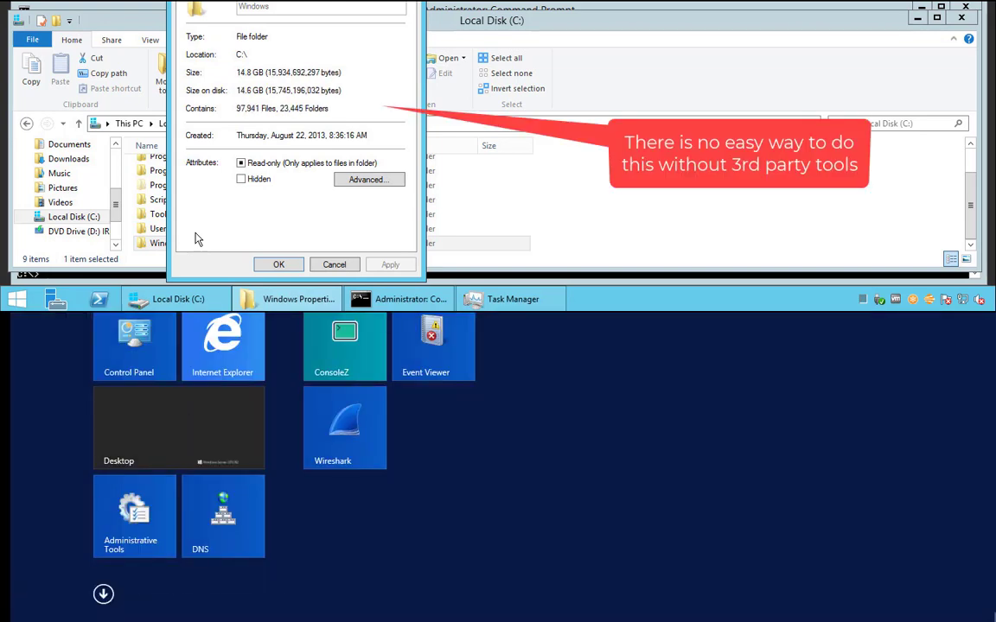
{"action": "key", "text": "super"}
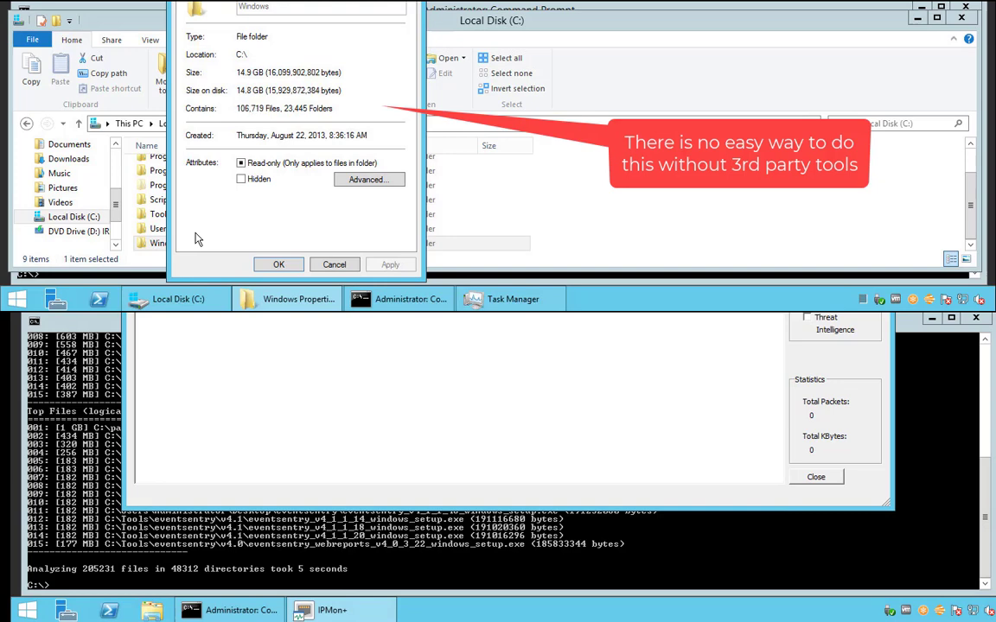
{"action": "left_click_drag", "start_coordinate": [499, 260], "coordinate": [394, 328]}
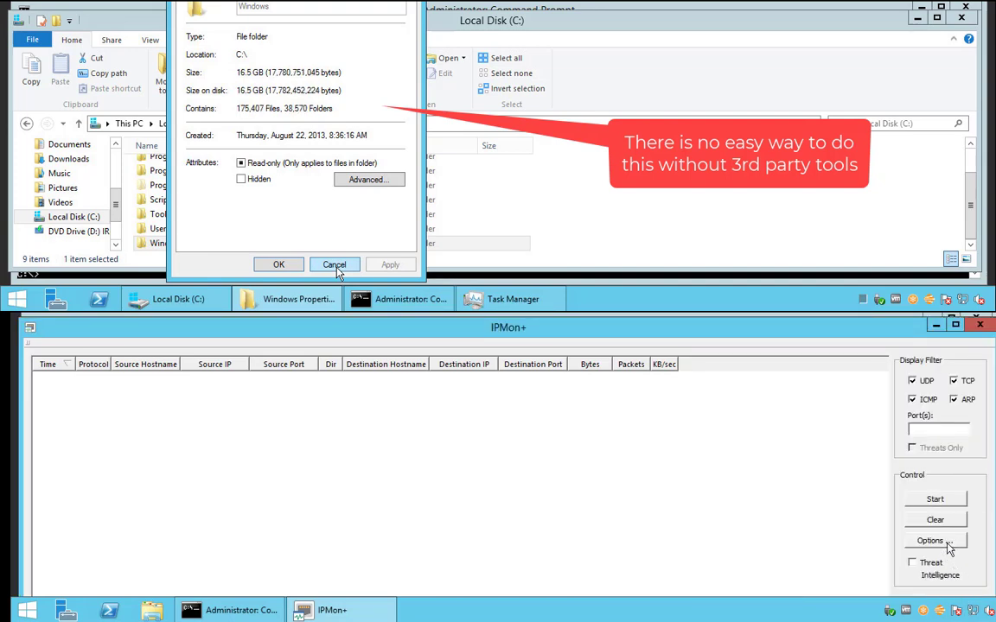
Confirm the Intel(R) 82574L adapter in the IPMon+ options and start capturing, closing the Windows folder's properties in the other session
{"action": "left_click", "coordinate": [945, 542]}
{"action": "left_click", "coordinate": [334, 265]}
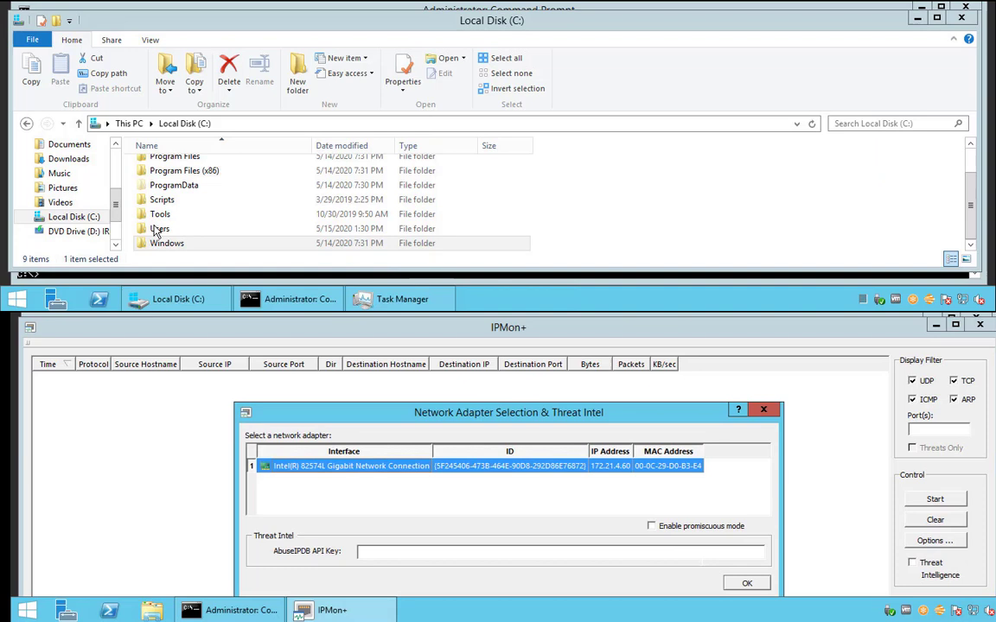
{"action": "left_click", "coordinate": [733, 583]}
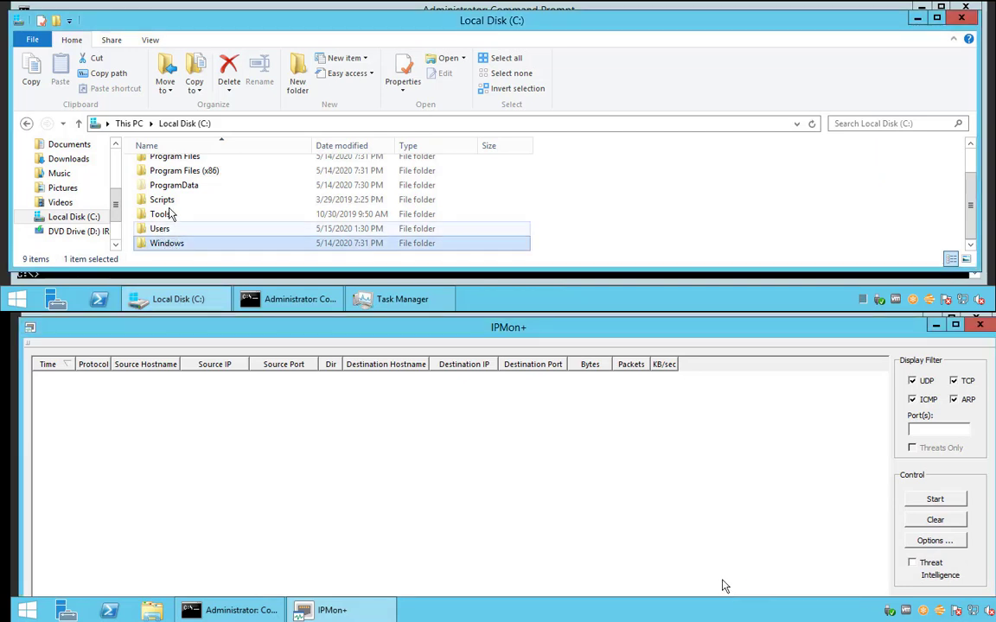
{"action": "left_click", "coordinate": [171, 214]}
{"action": "left_click", "coordinate": [935, 499]}
Check the sizes of the Program Files (x86) and Program Files folders in their properties
{"action": "left_click", "coordinate": [173, 172]}
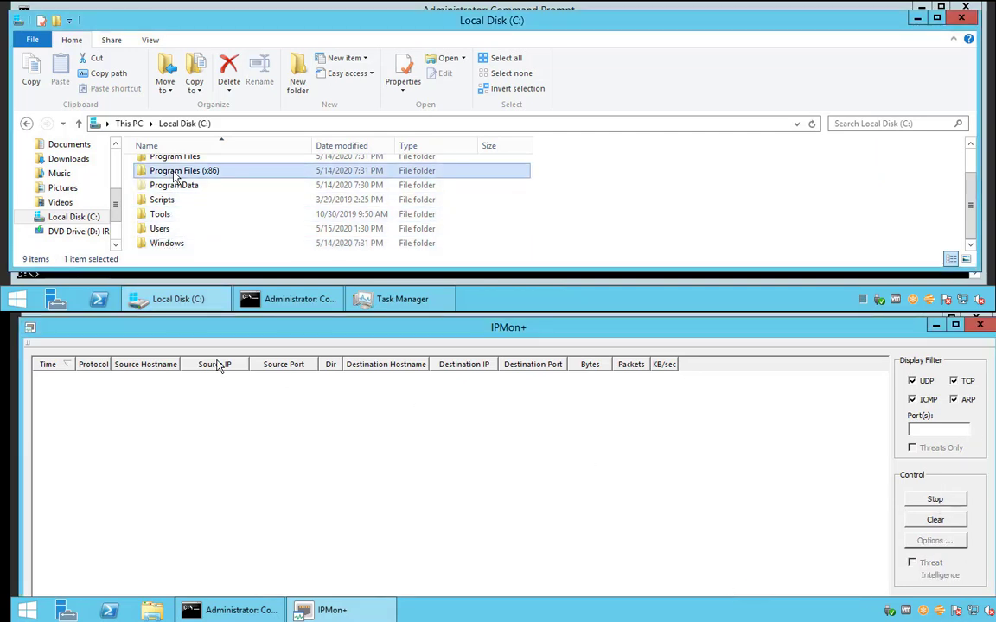
{"action": "right_click", "coordinate": [172, 172]}
{"action": "left_click", "coordinate": [190, 160]}
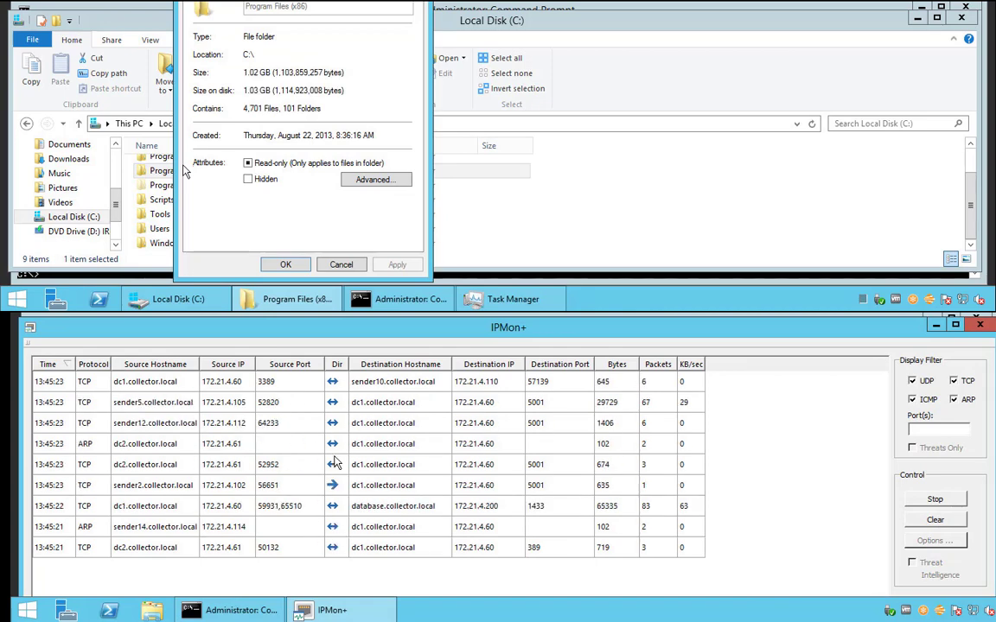
{"action": "key", "text": "Escape"}
{"action": "left_click", "coordinate": [192, 162]}
{"action": "right_click", "coordinate": [194, 161]}
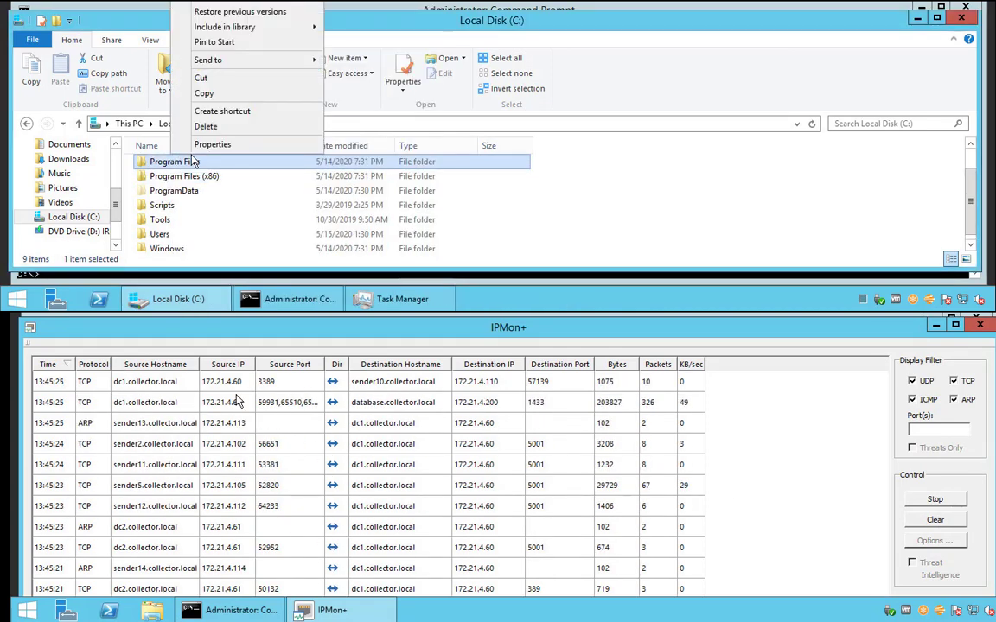
{"action": "left_click", "coordinate": [212, 144]}
{"action": "key", "text": "Escape"}
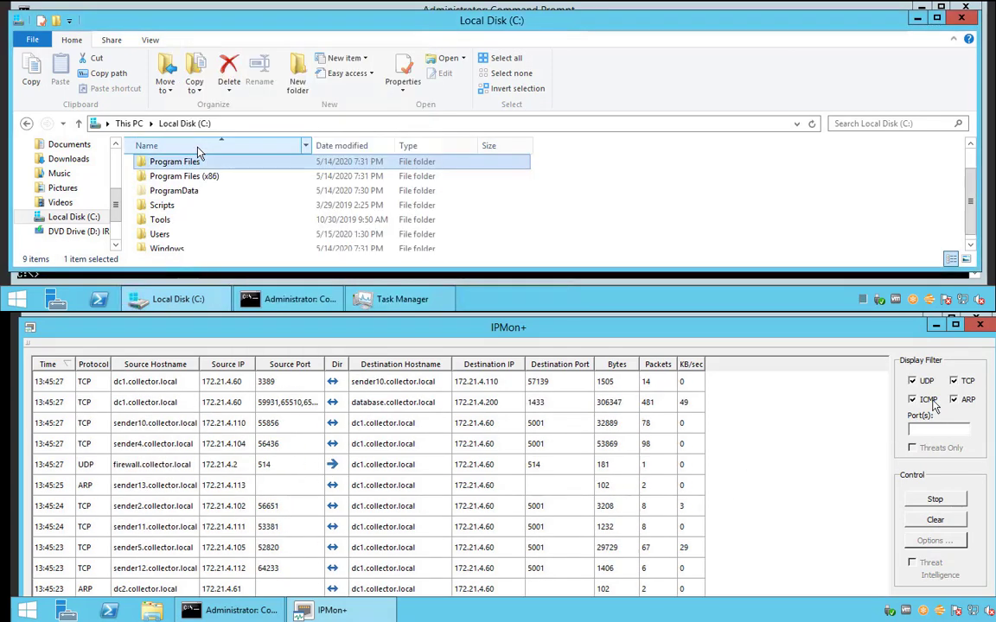
Exclude ICMP, ARP and TCP traffic from the IPMon+ display and open the Start screen in the other session
{"action": "left_click", "coordinate": [932, 404]}
{"action": "left_click", "coordinate": [190, 206]}
{"action": "left_click", "coordinate": [958, 401]}
{"action": "left_click", "coordinate": [959, 386]}
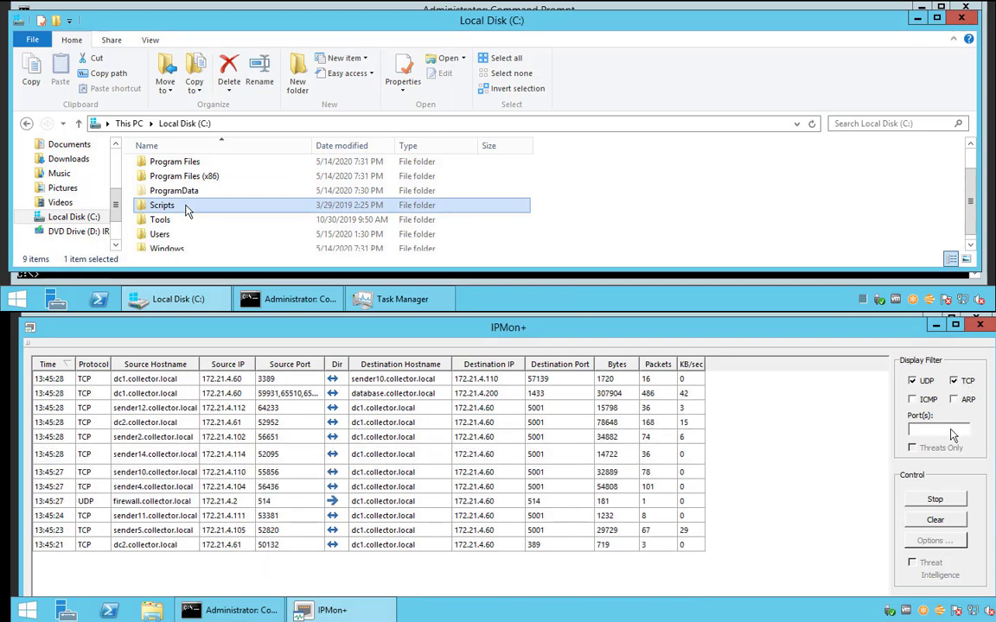
{"action": "left_click", "coordinate": [17, 298]}
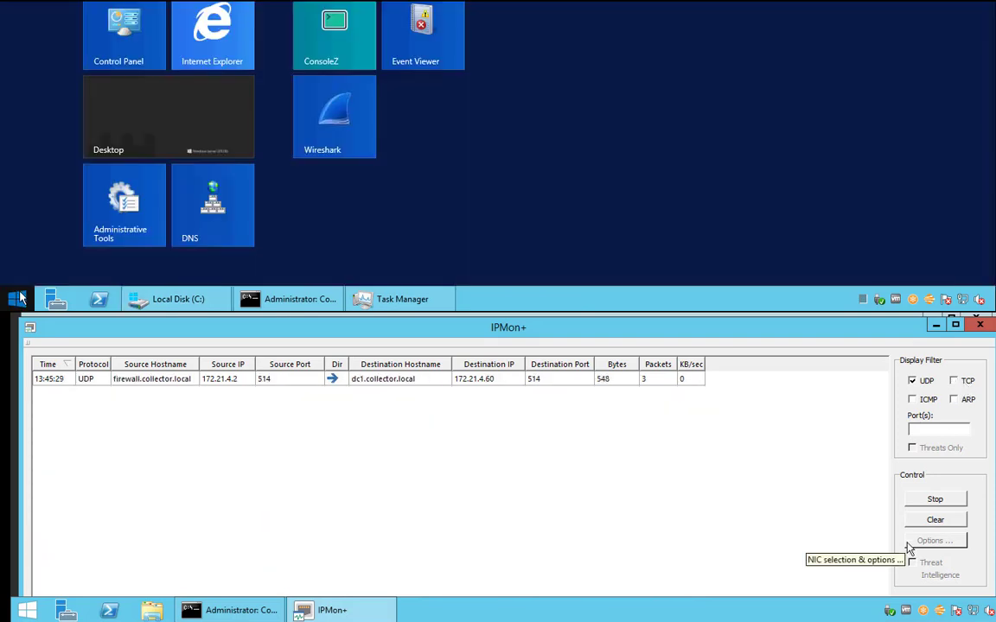
Launch Wireshark in the other session and limit the IPMon+ display to port 514, selecting the listed UDP connection
{"action": "left_click", "coordinate": [327, 125]}
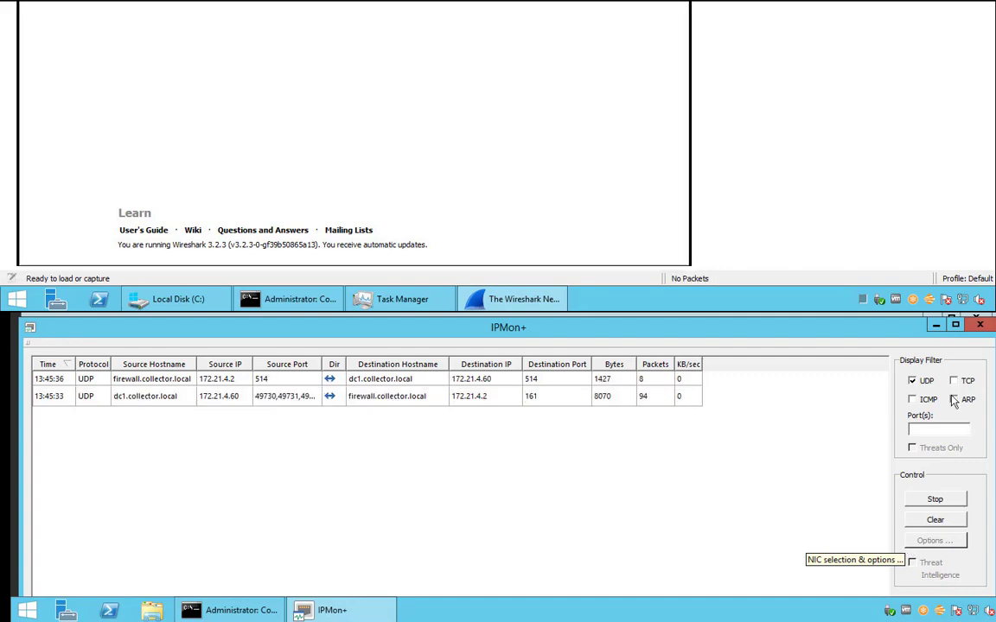
{"action": "type", "text": "514"}
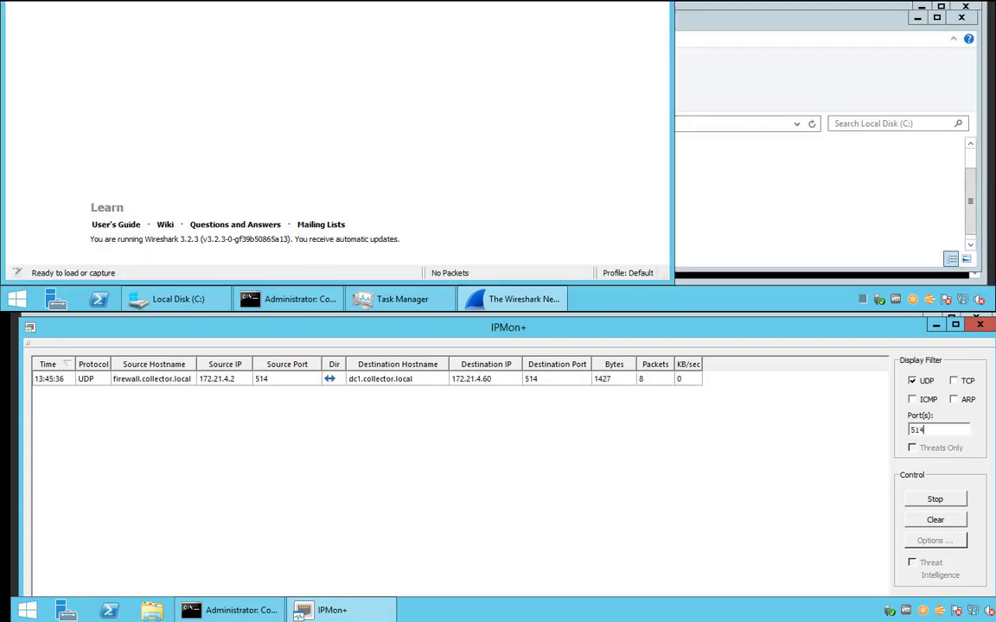
{"action": "left_click", "coordinate": [655, 381]}
Enlarge the Wireshark window and start a live capture on the Ethernet interface
{"action": "left_click_drag", "start_coordinate": [990, 19], "coordinate": [994, 2]}
{"action": "left_click", "coordinate": [183, 189]}
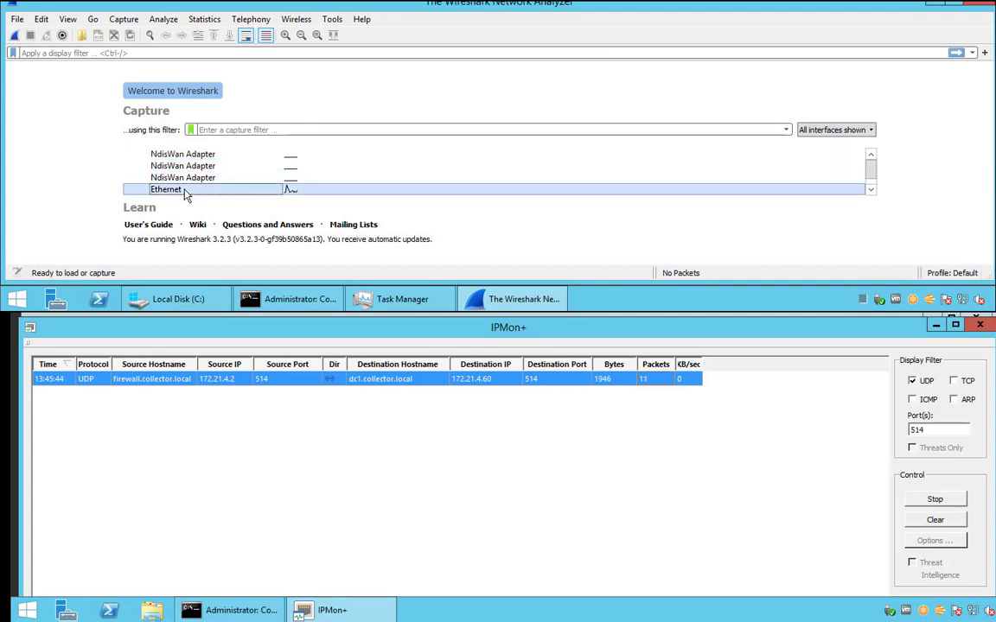
{"action": "left_click", "coordinate": [17, 35]}
Switch the IPMon+ display filter from UDP to TCP and filter by port 80, followed by port 443
{"action": "left_click", "coordinate": [921, 381]}
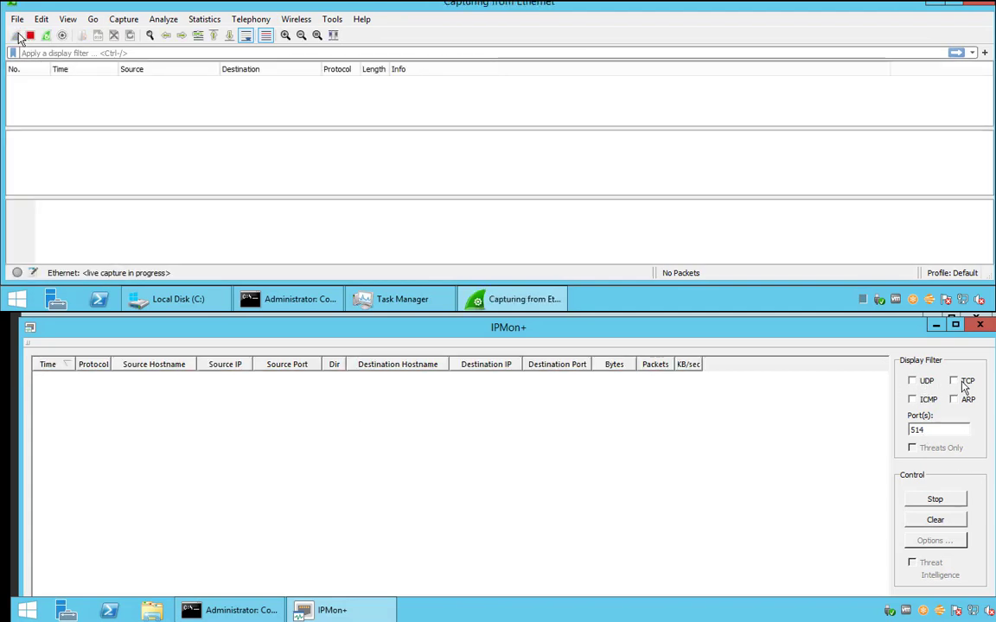
{"action": "left_click", "coordinate": [954, 381]}
{"action": "double_click", "coordinate": [916, 429]}
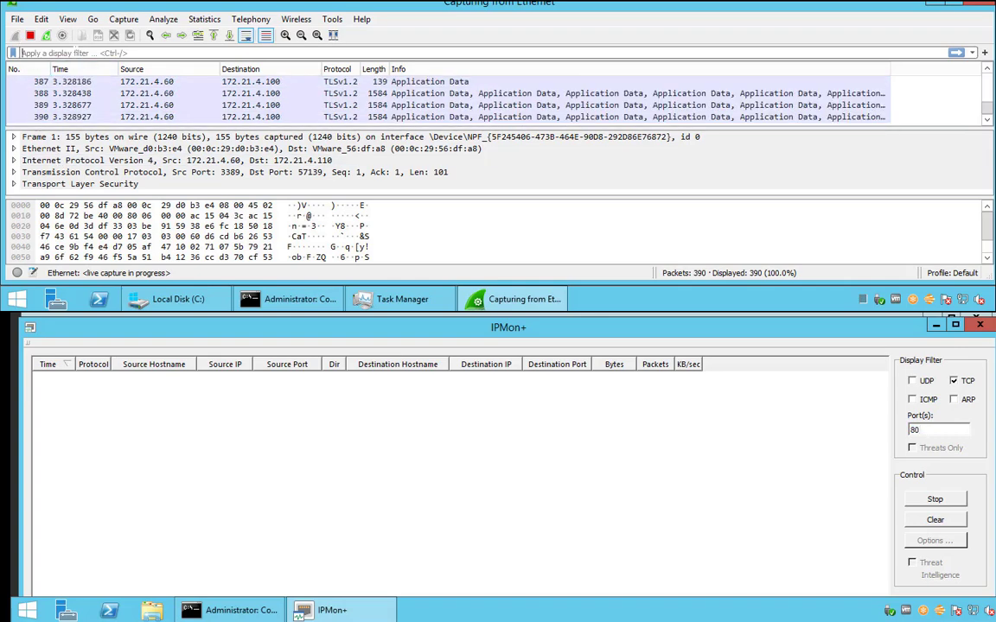
{"action": "key", "text": "BackSpace"}
{"action": "key", "text": "BackSpace"}
{"action": "type", "text": "443"}
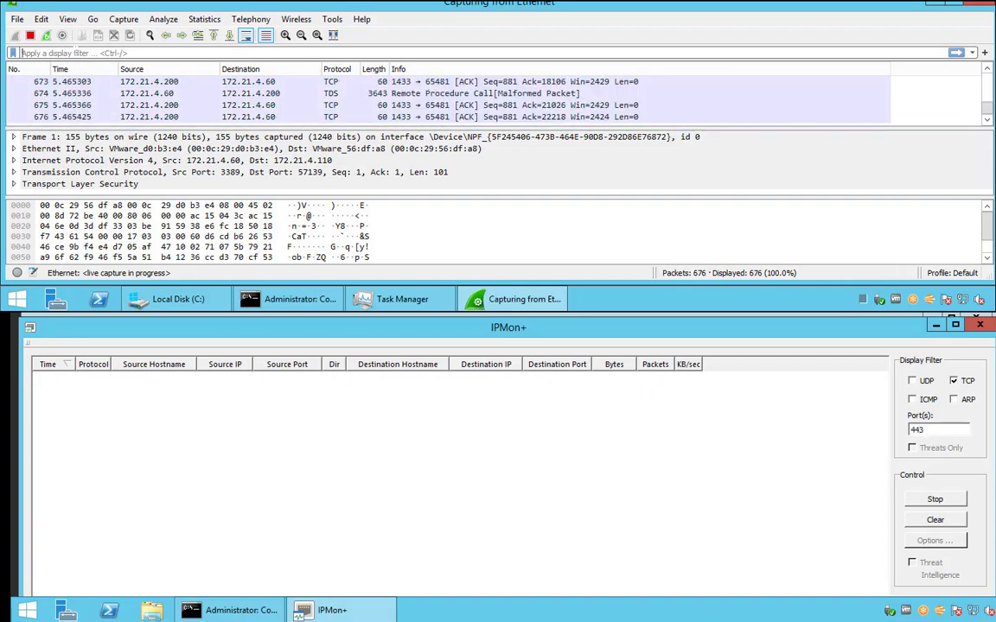
Apply the Wireshark display filter udp.port == 514 and clear the port filter in IPMon+
{"action": "left_click", "coordinate": [76, 52]}
{"action": "type", "text": "udp."}
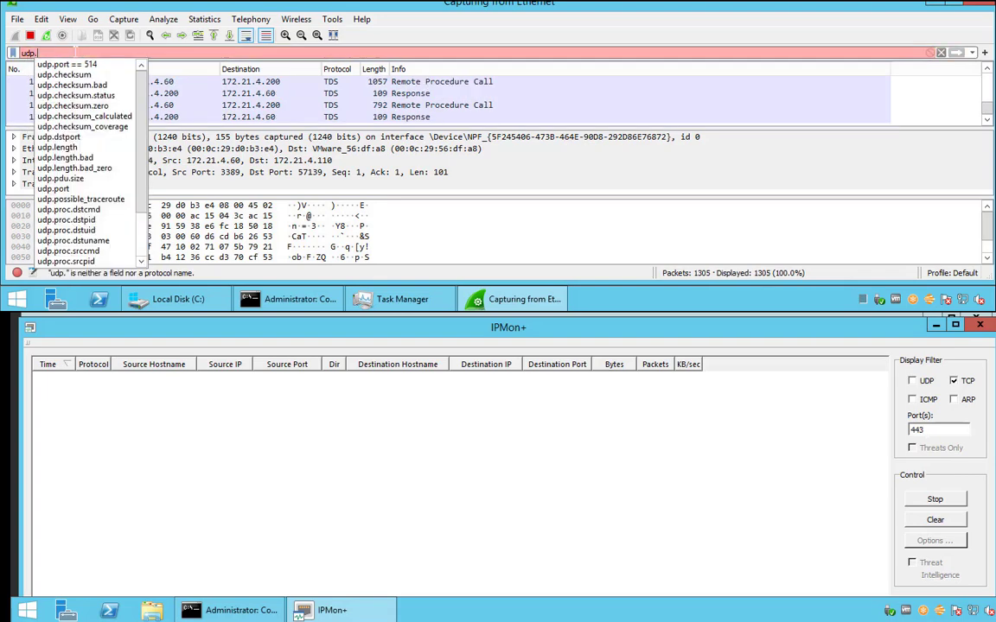
{"action": "type", "text": "port == 514"}
{"action": "key", "text": "Return"}
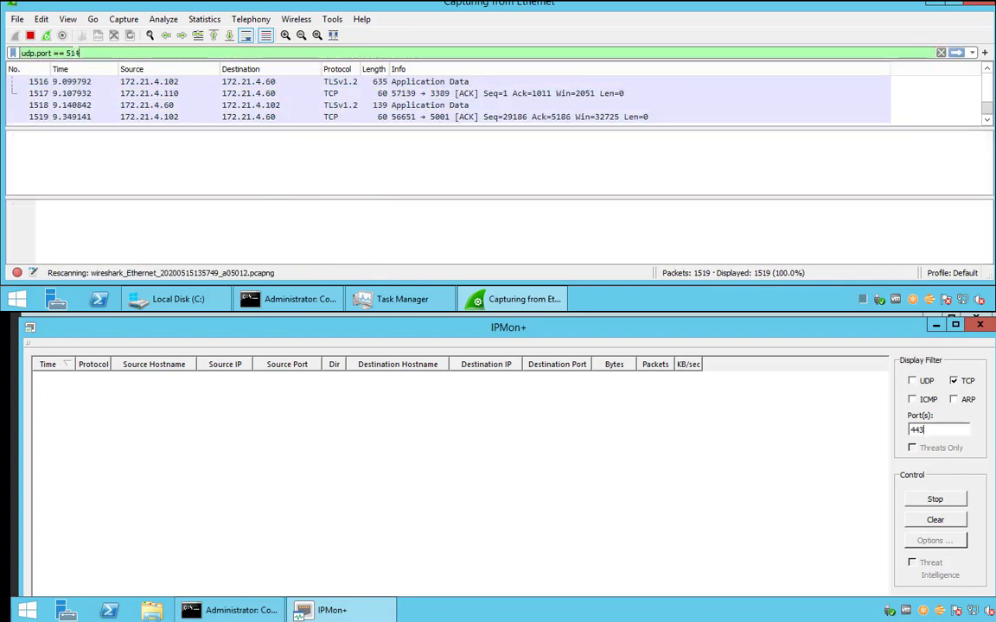
{"action": "key", "text": "BackSpace"}
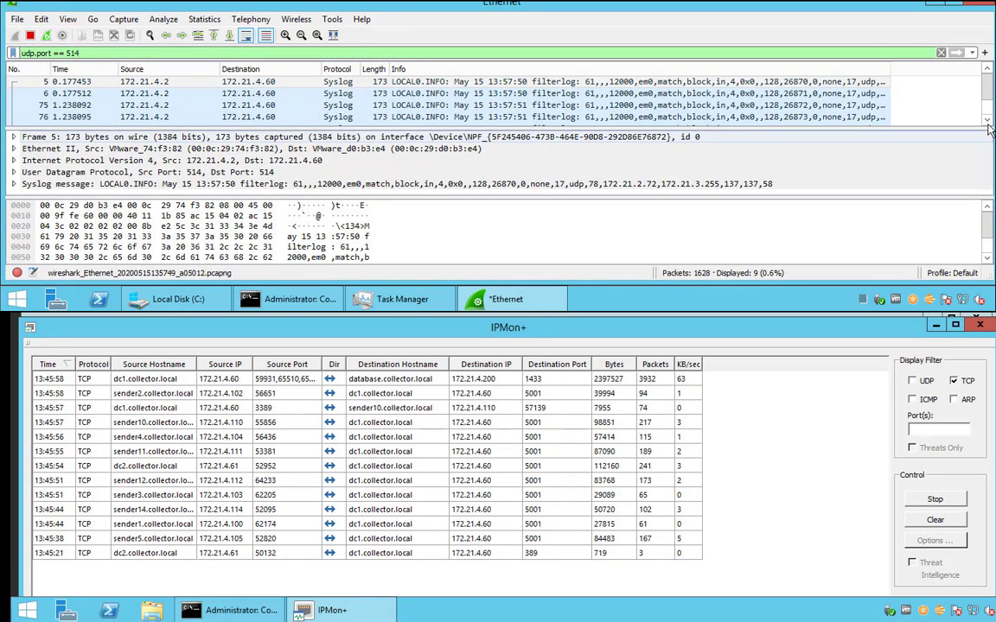
Look through the filtered syslog packets in Wireshark and return to the first one
{"action": "left_click", "coordinate": [986, 122]}
{"action": "left_click", "coordinate": [986, 122]}
{"action": "left_click", "coordinate": [986, 122]}
{"action": "left_click", "coordinate": [986, 122]}
{"action": "left_click", "coordinate": [986, 122]}
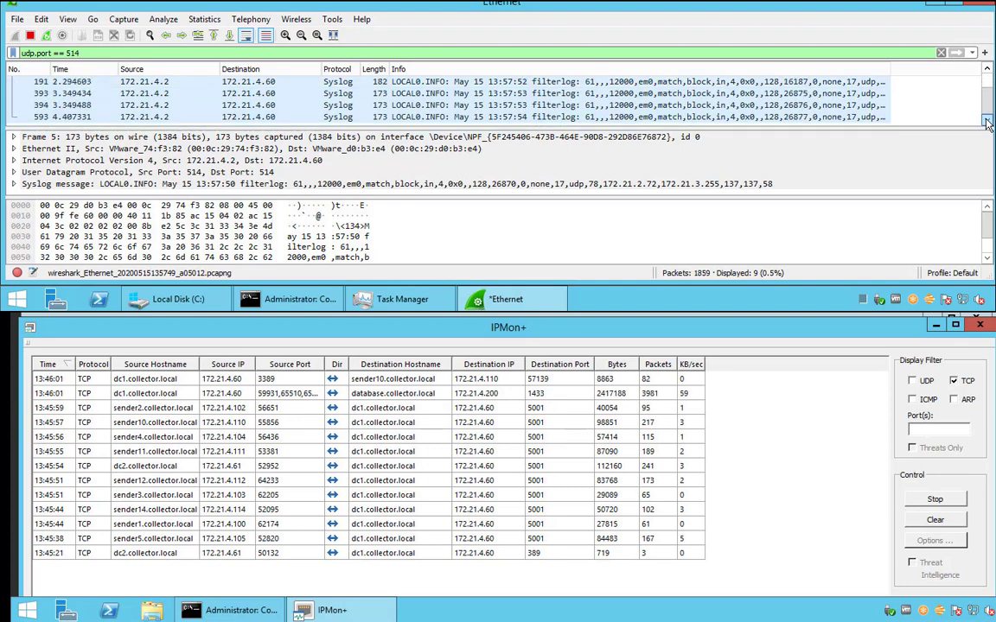
{"action": "scroll", "coordinate": [889, 95], "scroll_direction": "up", "scroll_amount": 4}
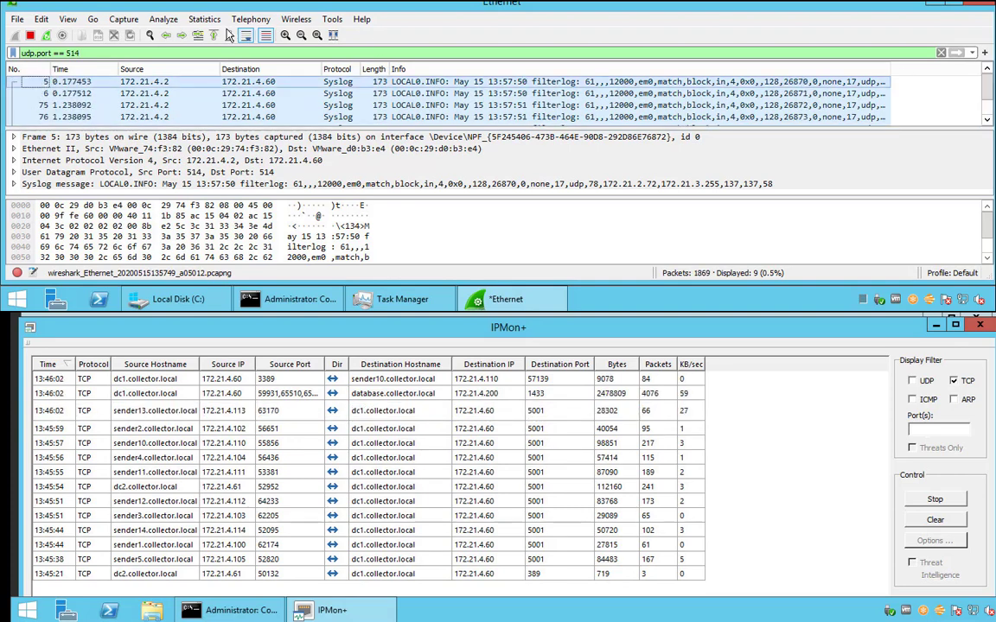
Replace the Wireshark display filter with tcp.port == 80 and apply it
{"action": "left_click", "coordinate": [79, 52]}
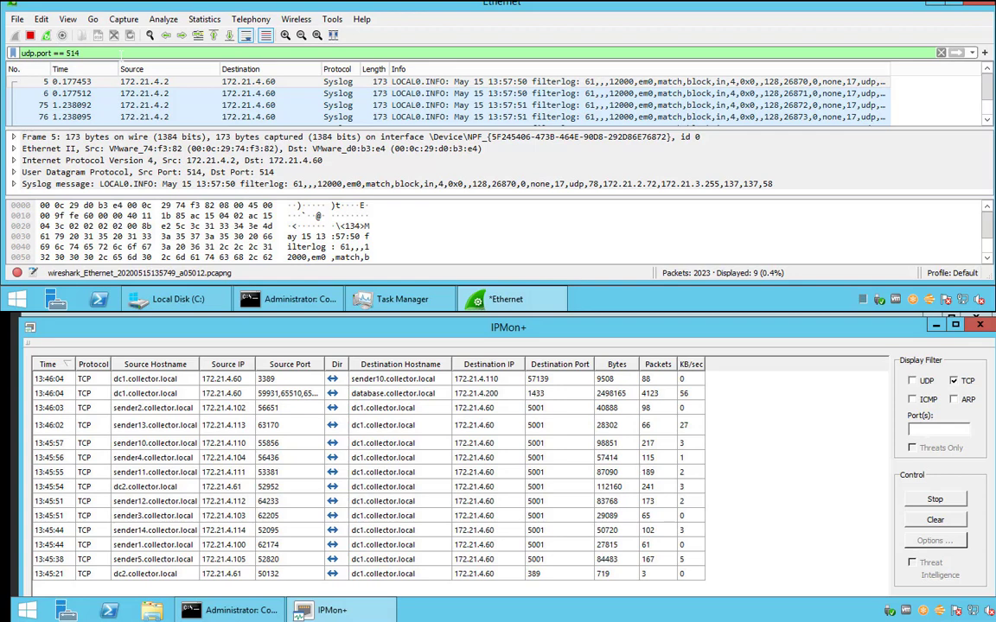
{"action": "key", "text": "ctrl+a"}
{"action": "type", "text": "tcp.por"}
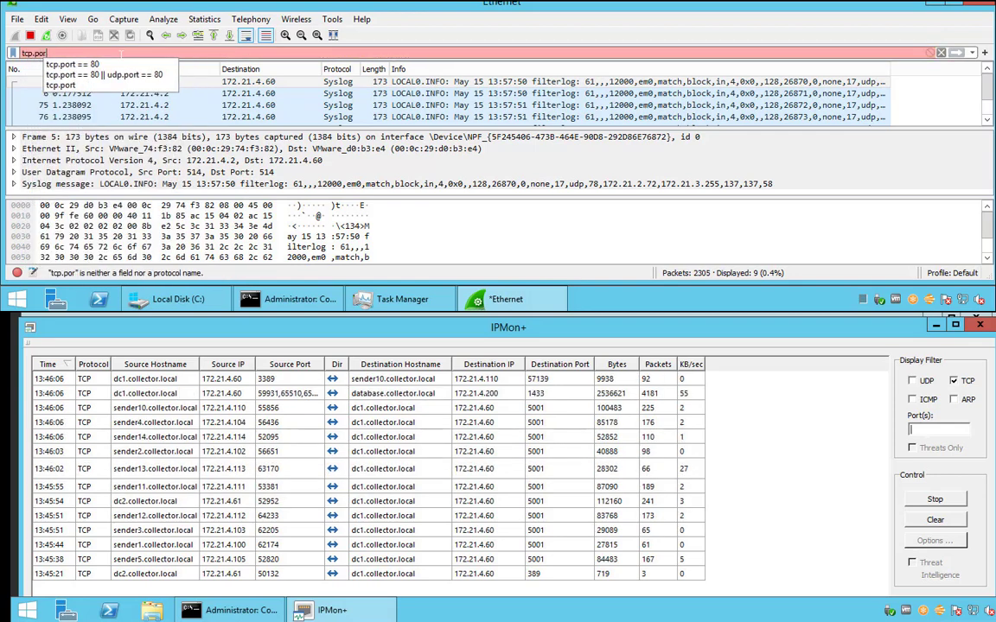
{"action": "type", "text": "t == 80"}
{"action": "key", "text": "Return"}
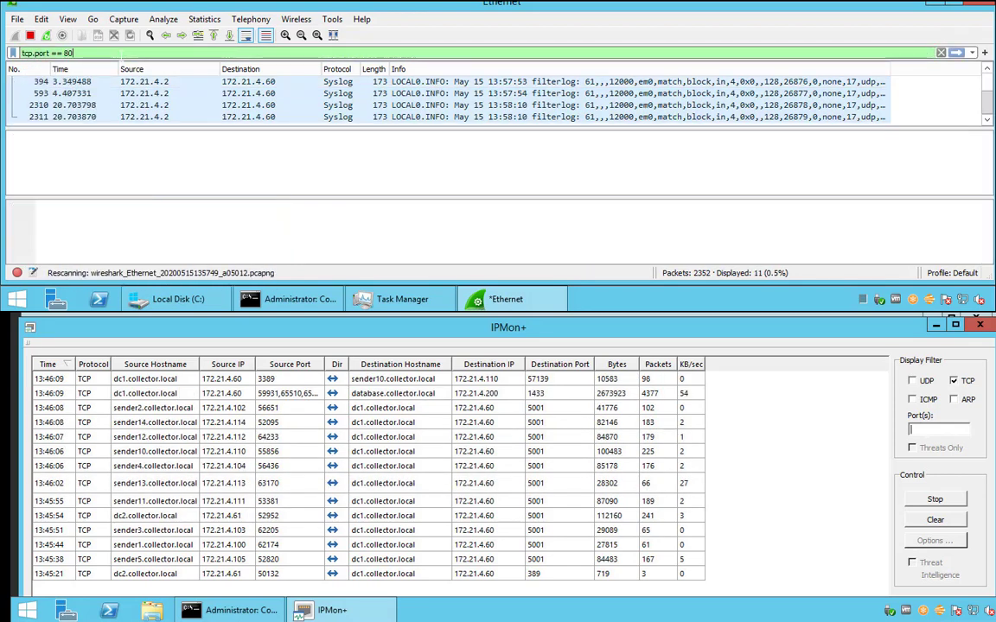
Set the Wireshark display filter to tcp.port == 443 and close IPMon+ in the other session
{"action": "key", "text": "BackSpace"}
{"action": "key", "text": "BackSpace"}
{"action": "type", "text": "44"}
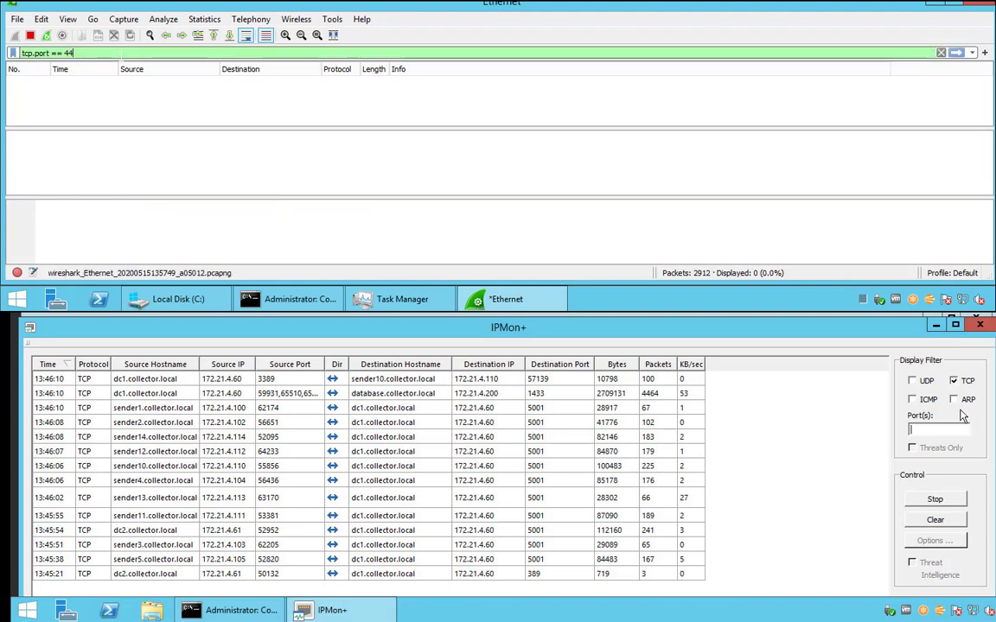
{"action": "type", "text": "3"}
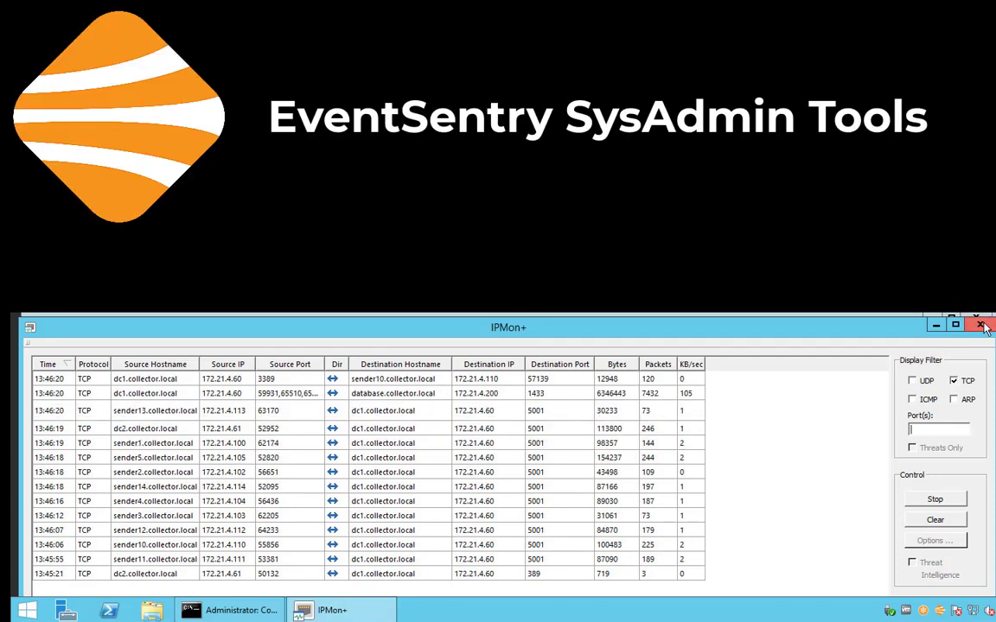
{"action": "left_click", "coordinate": [981, 326]}
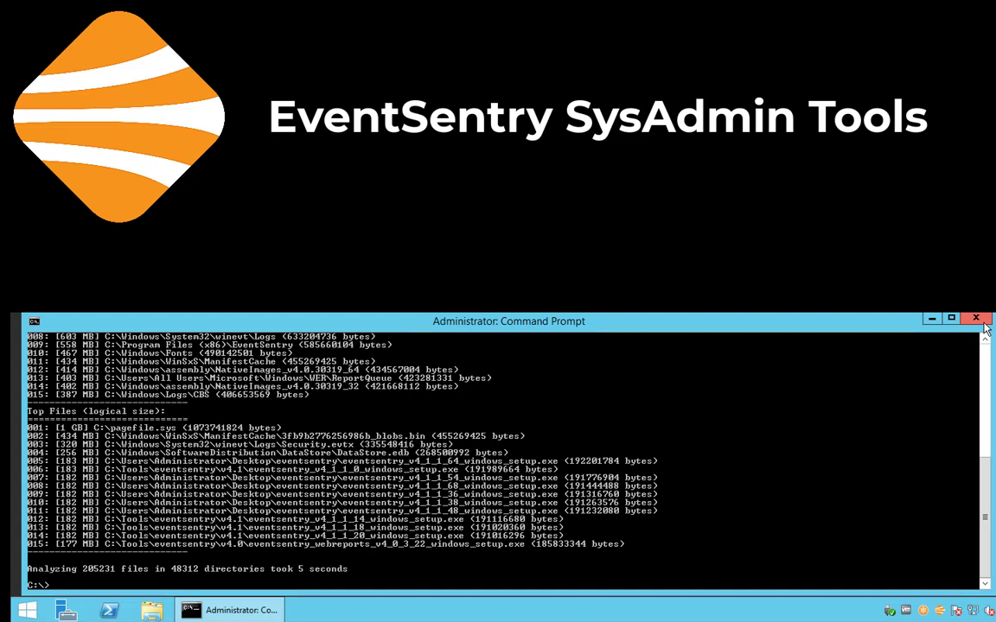